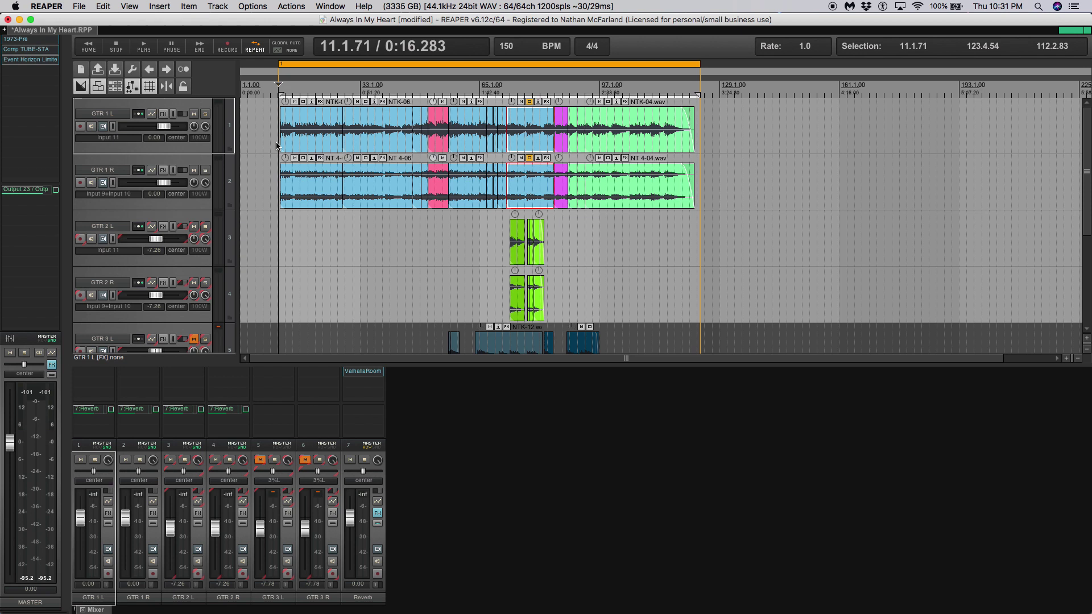
# Open the Render to File settings for the song region
pyautogui.scroll(2, 275, 124)
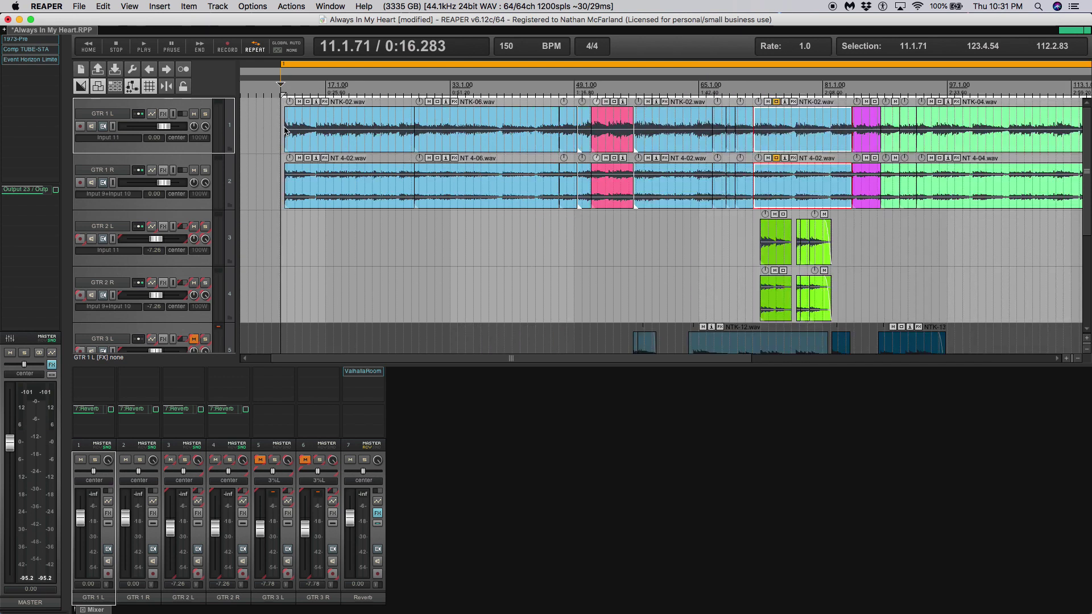
pyautogui.scroll(5, 284, 127)
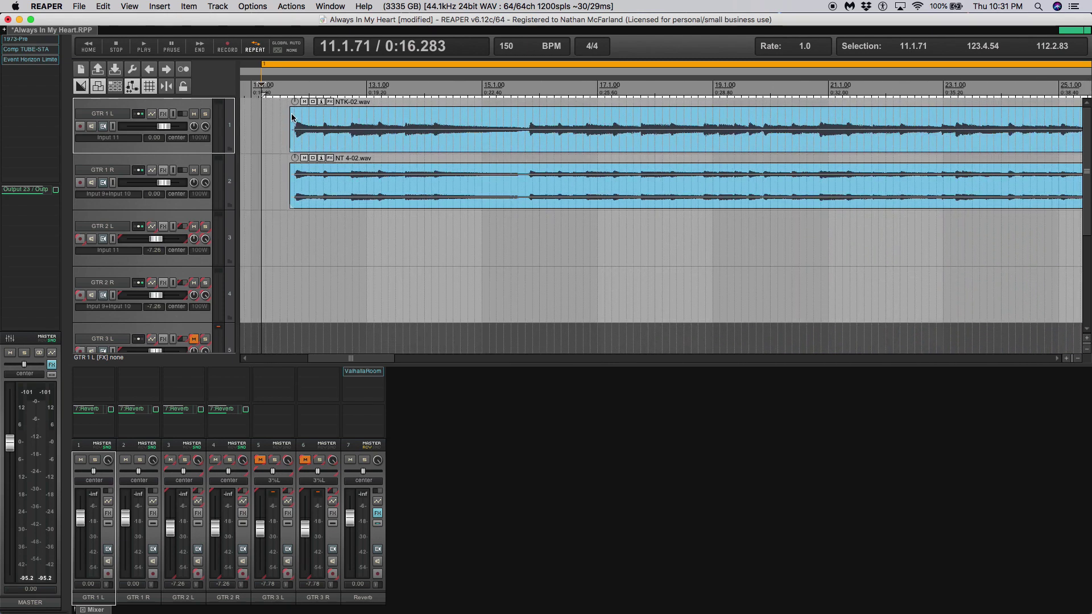
pyautogui.scroll(-4, 303, 175)
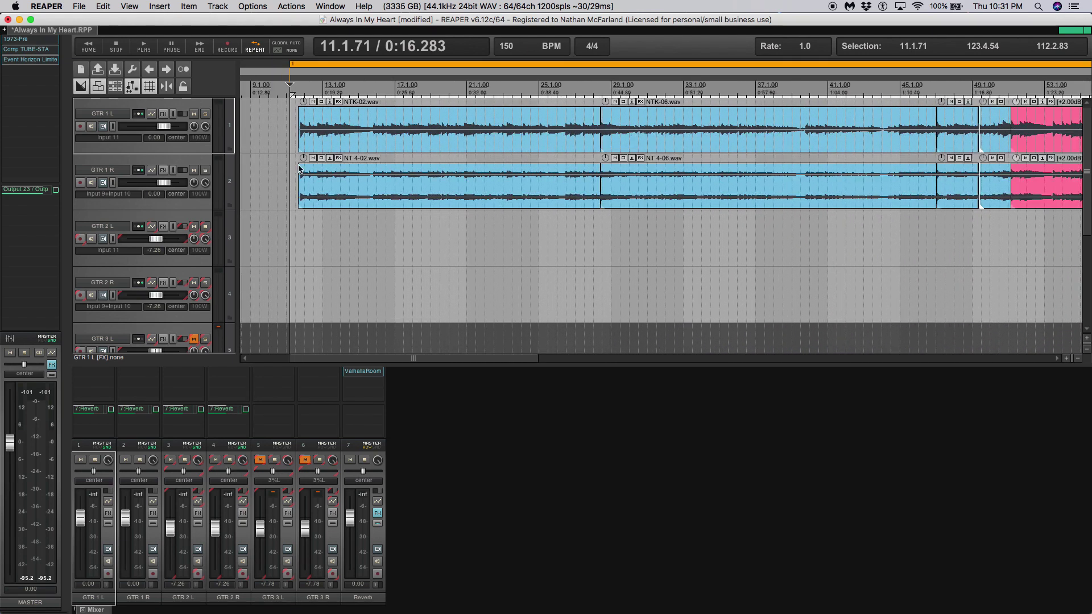
pyautogui.scroll(-2, 294, 90)
pyautogui.scroll(-3, 292, 89)
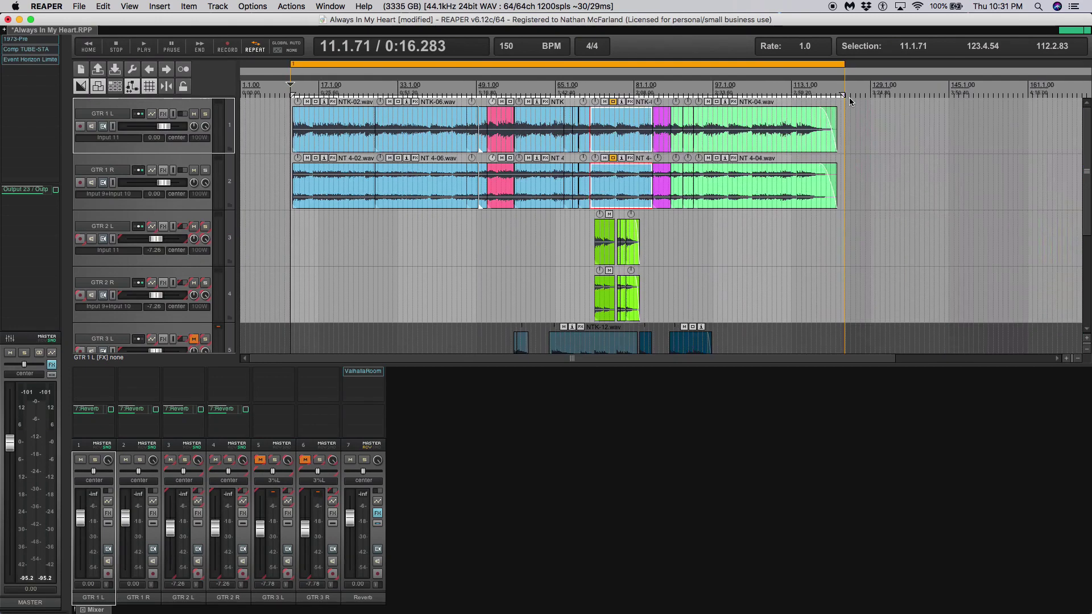
pyautogui.scroll(1, 287, 91)
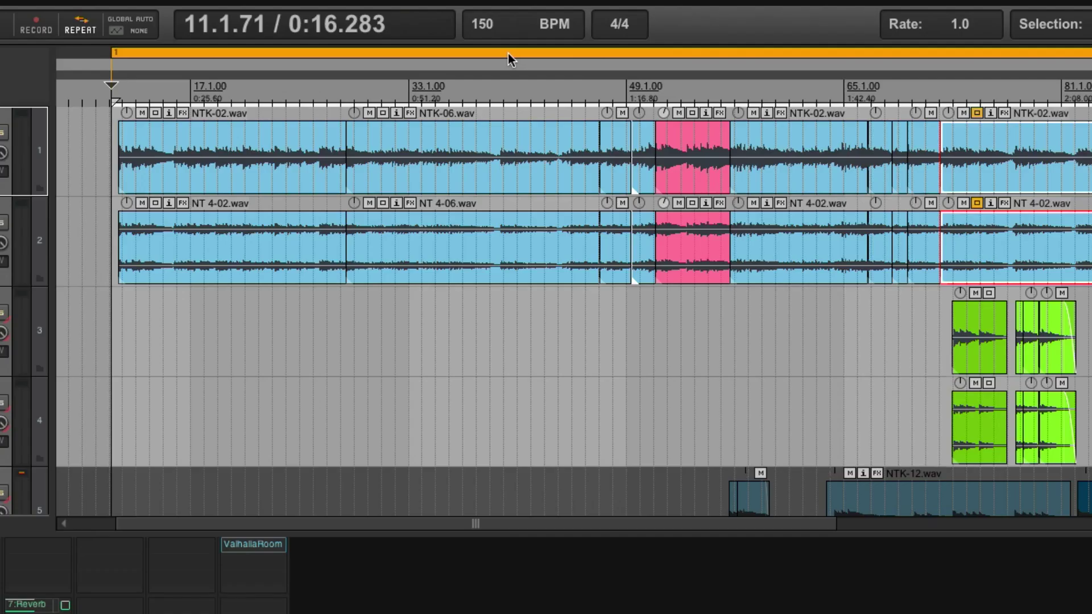
pyautogui.rightClick(522, 64)
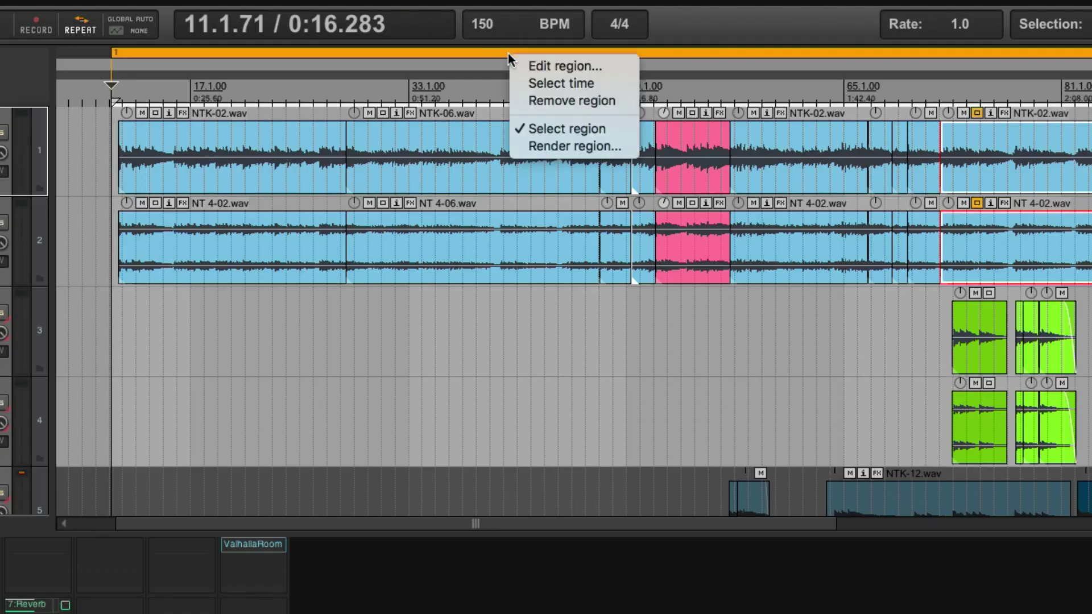
pyautogui.click(554, 146)
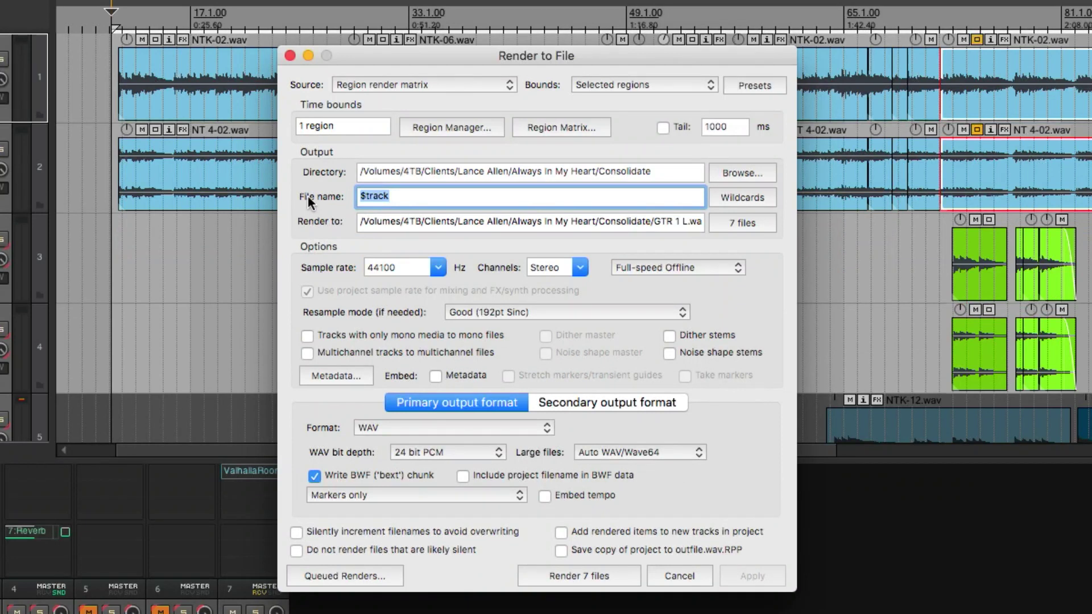
# Name the rendered files after each track using the $track wildcard
pyautogui.click(746, 196)
pyautogui.moveTo(759, 218)
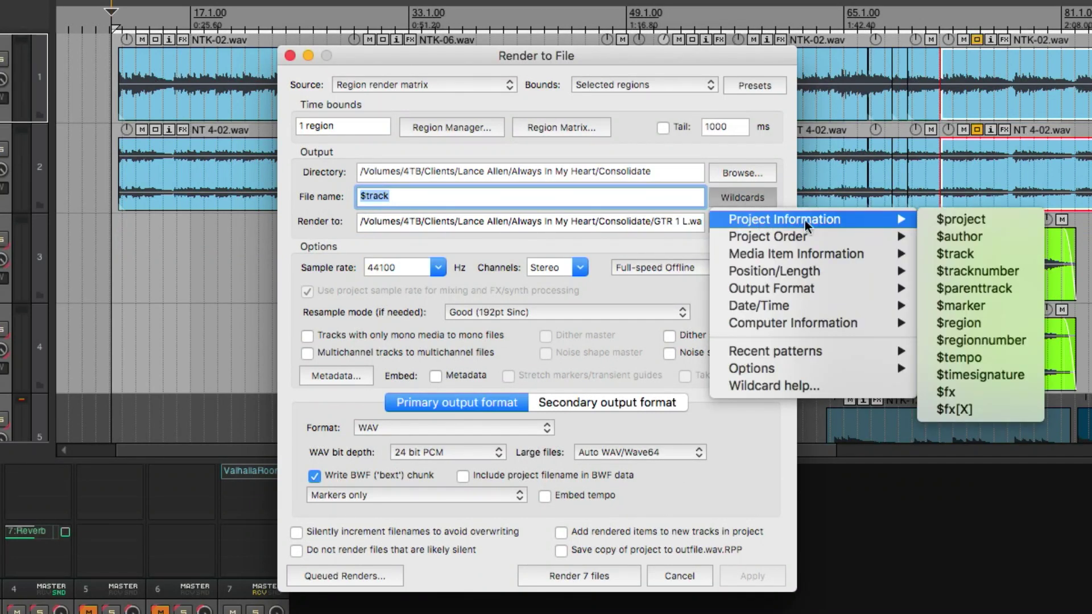
pyautogui.click(962, 257)
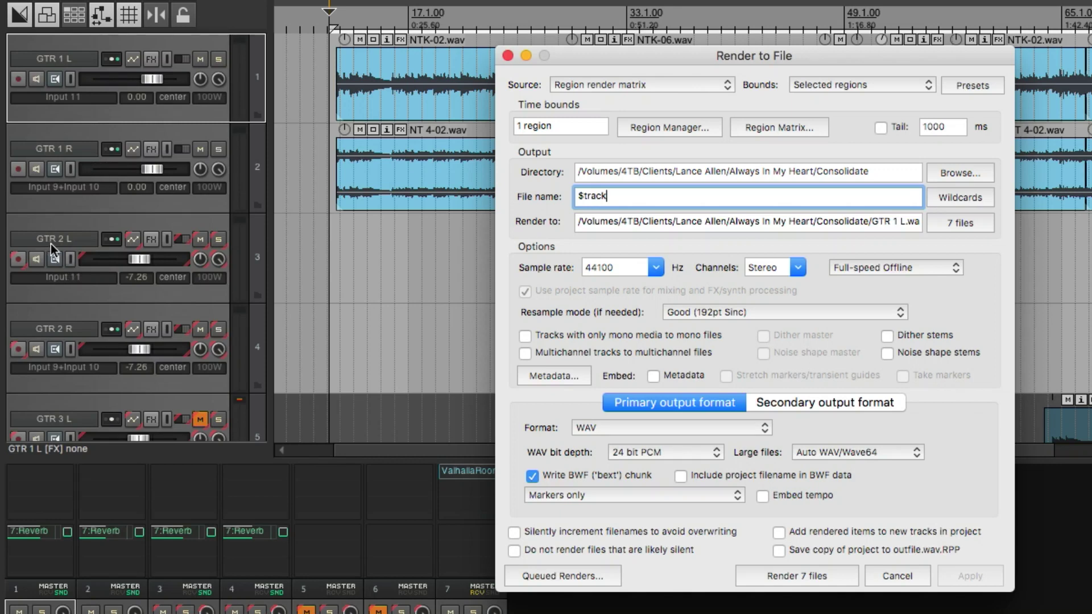
pyautogui.scroll(-1, 108, 347)
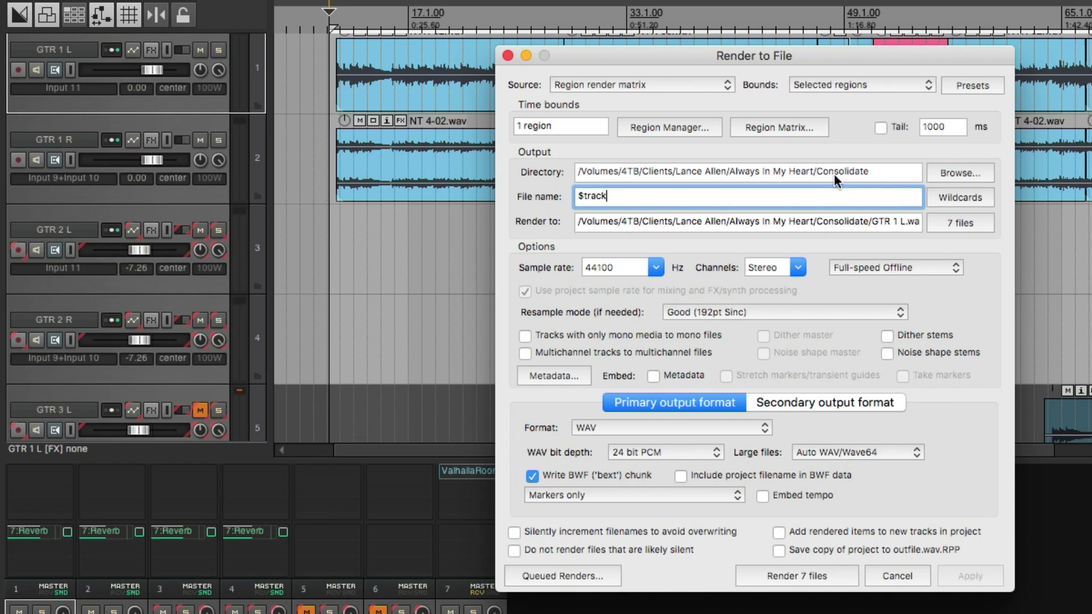
# In the Region Render Matrix, render the seven tracks rather than the Master mix for the region
pyautogui.click(786, 124)
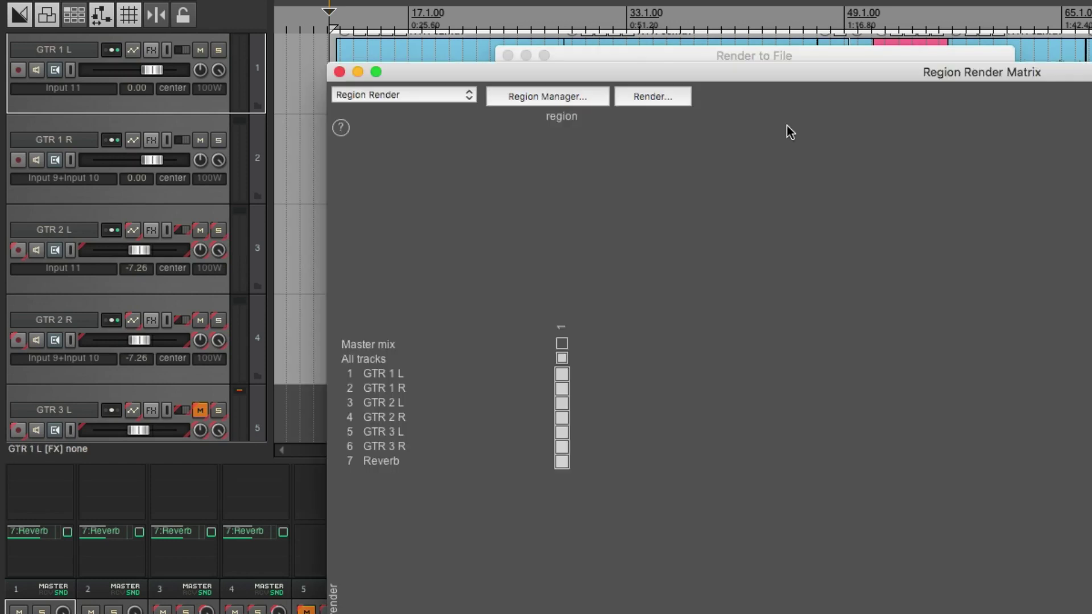
pyautogui.click(562, 343)
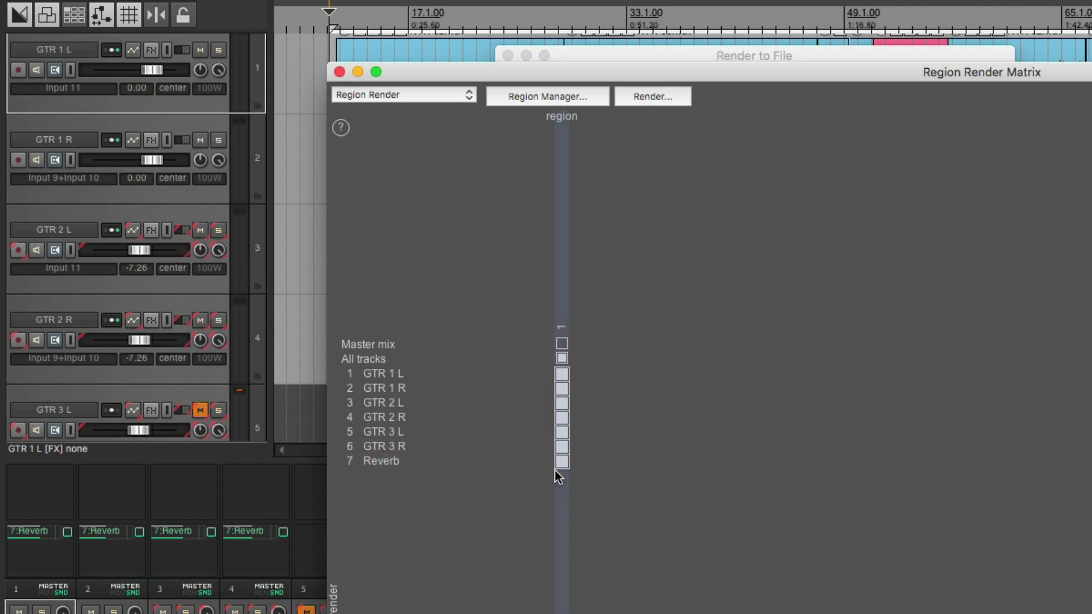
pyautogui.click(665, 97)
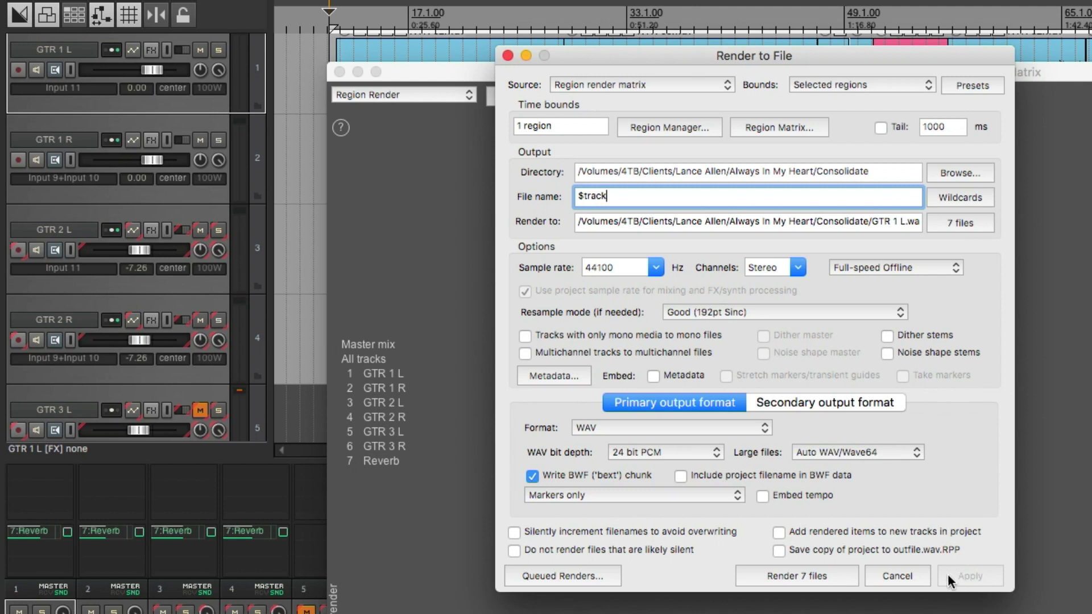
# Render the 7 track files, overwriting the existing ones, and reveal them in Finder
pyautogui.click(798, 577)
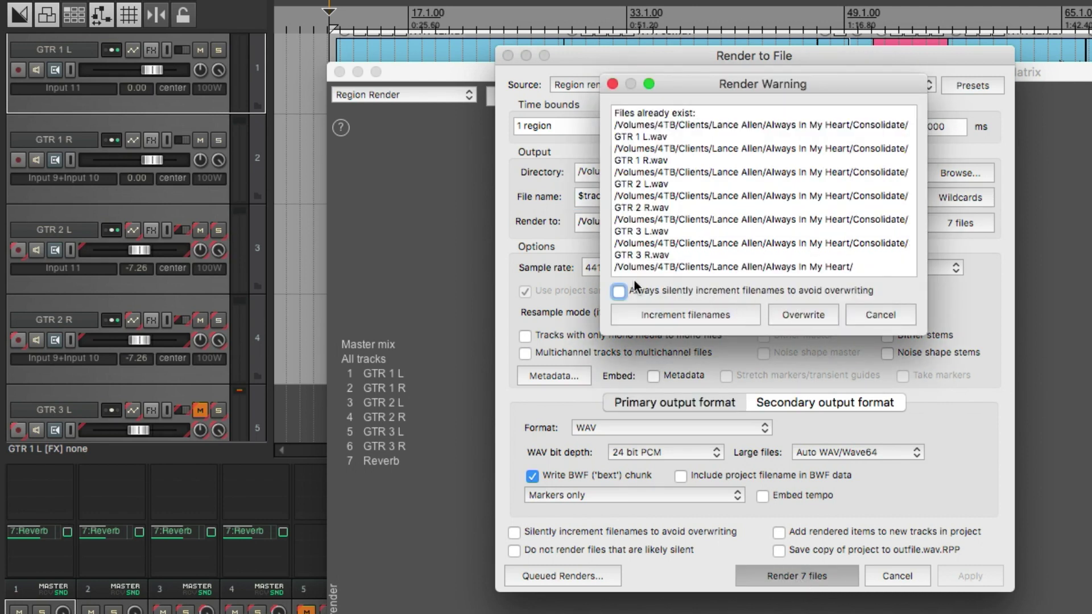
pyautogui.click(819, 314)
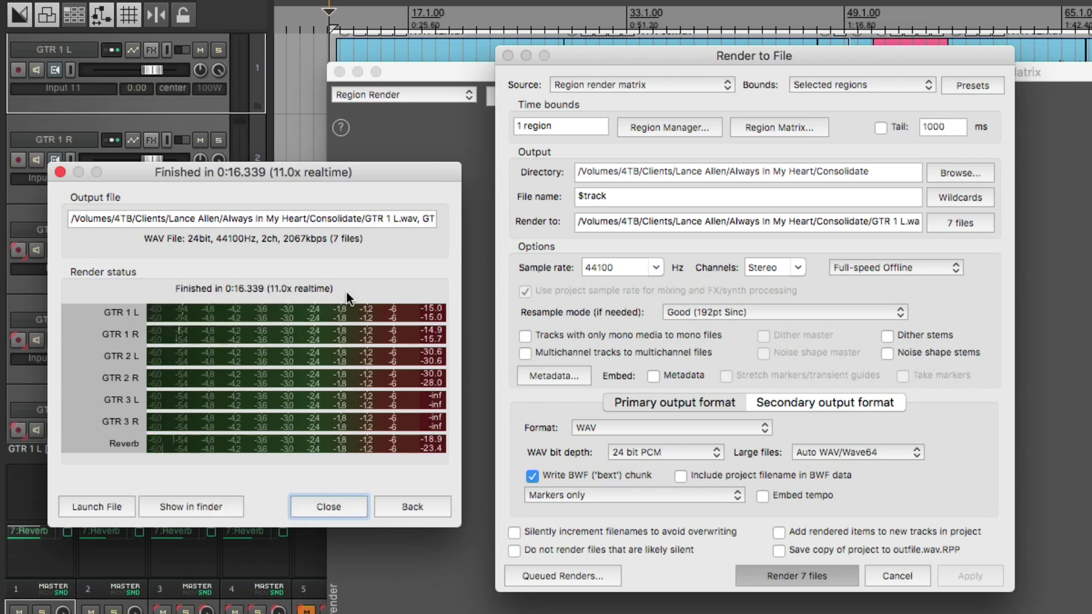
pyautogui.click(220, 506)
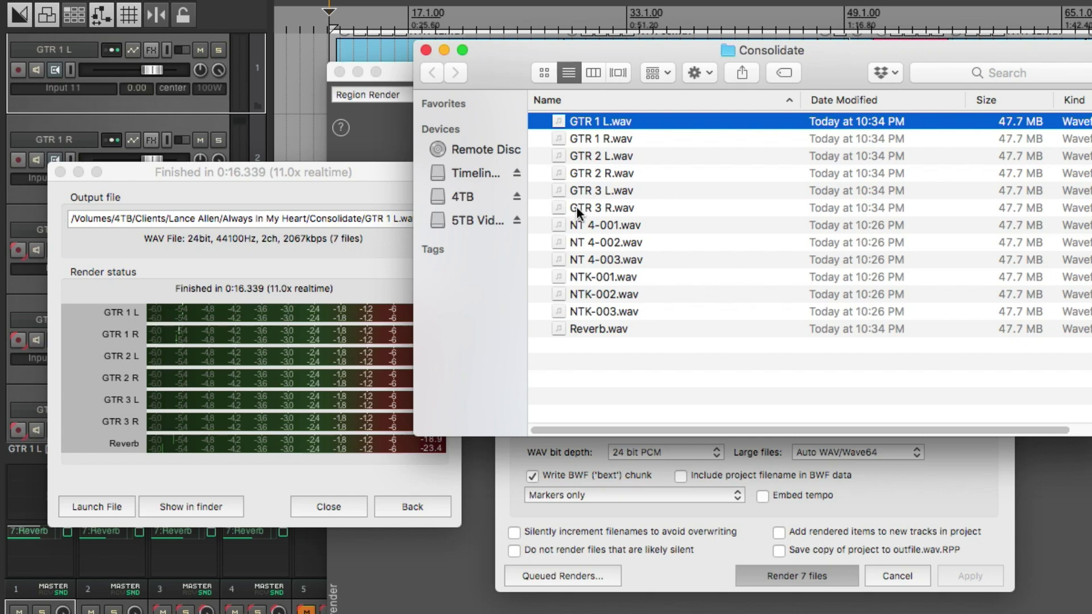
# Trash the six old NT 4-001 through NTK-003 WAVs and close REAPER's render windows
pyautogui.click(609, 226)
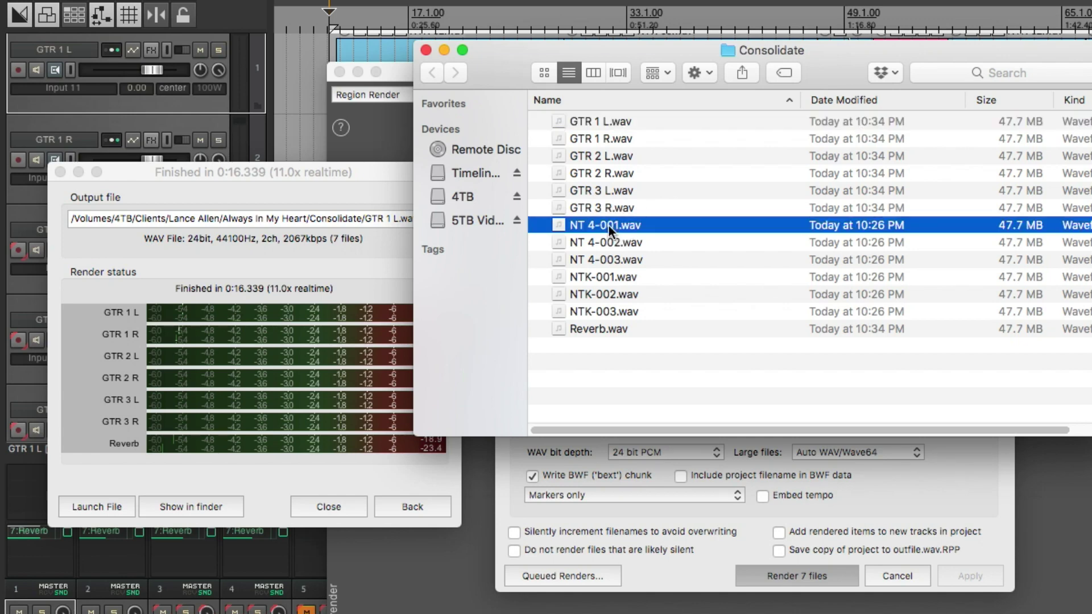
pyautogui.keyDown('shift'); pyautogui.click(613, 311); pyautogui.keyUp('shift')
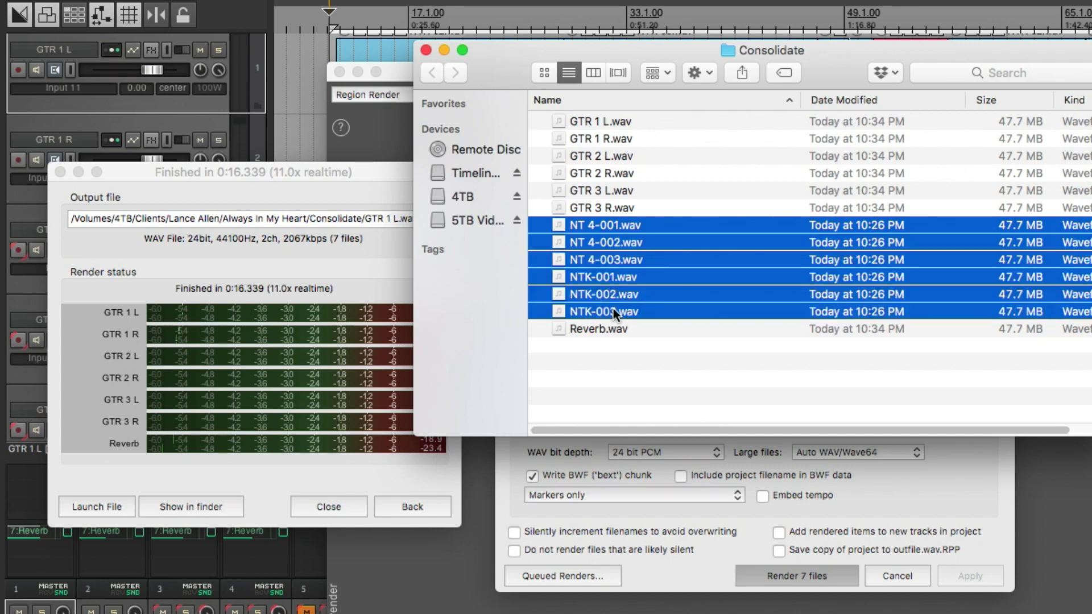
pyautogui.rightClick(616, 283)
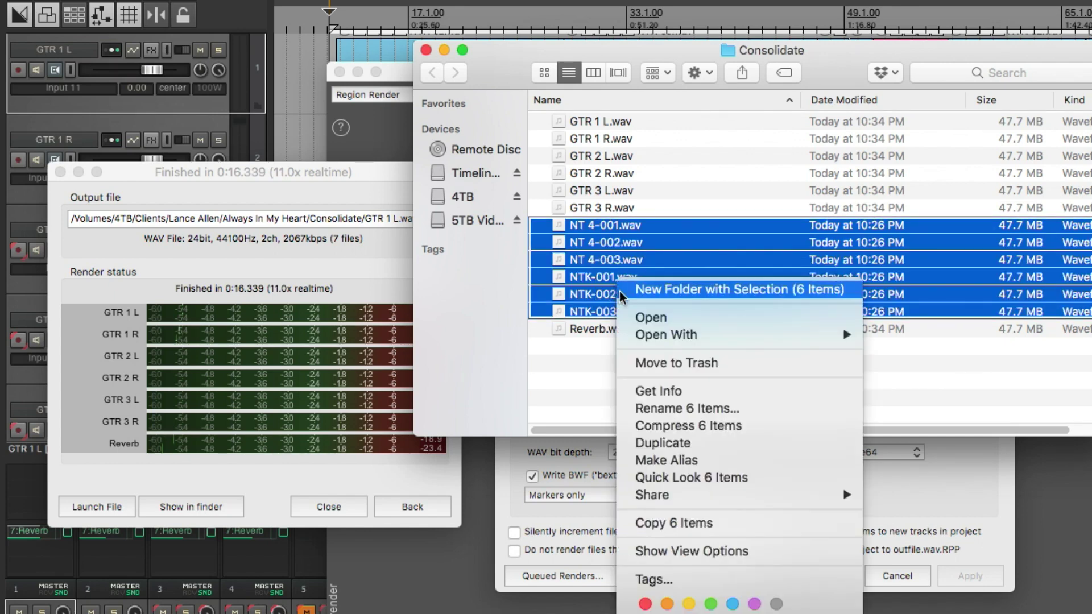
pyautogui.click(638, 361)
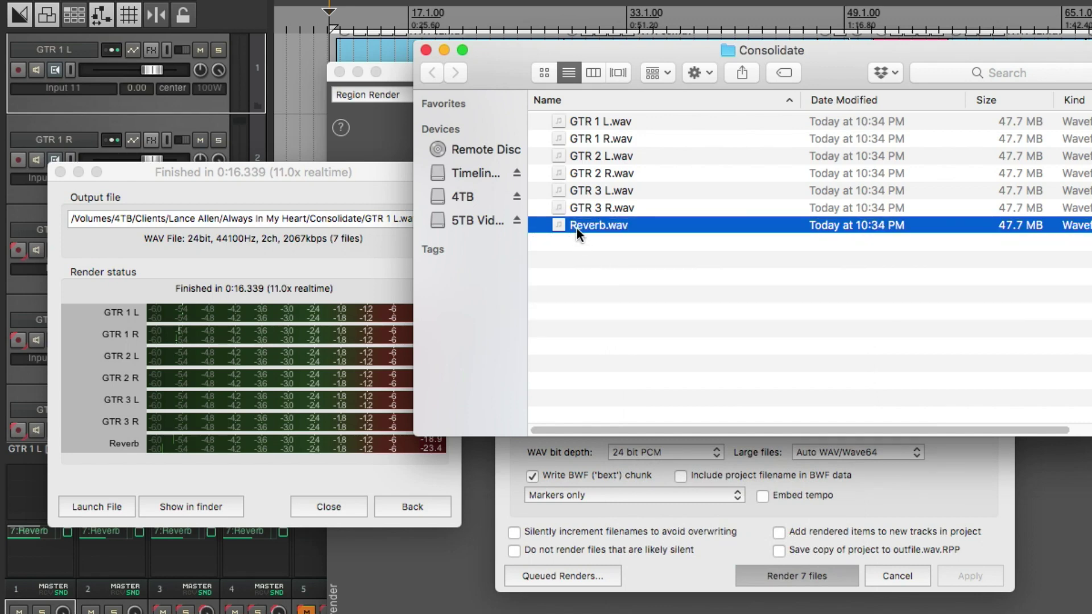
pyautogui.click(394, 525)
pyautogui.click(341, 506)
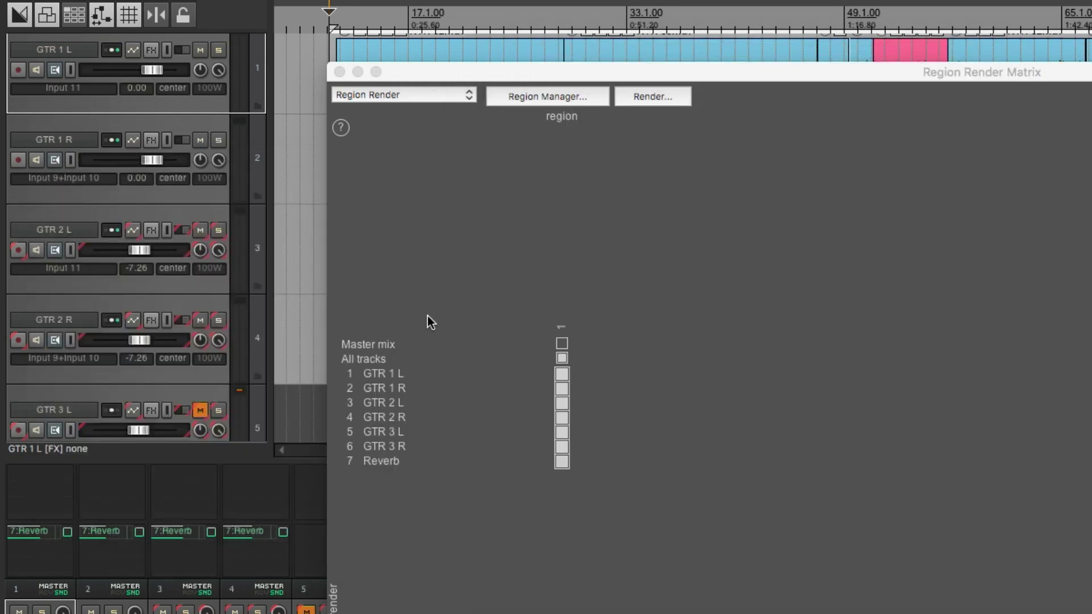
# Create a new Mixbus32C session from the Buss VCA Template and start the audio engine
pyautogui.click(339, 72)
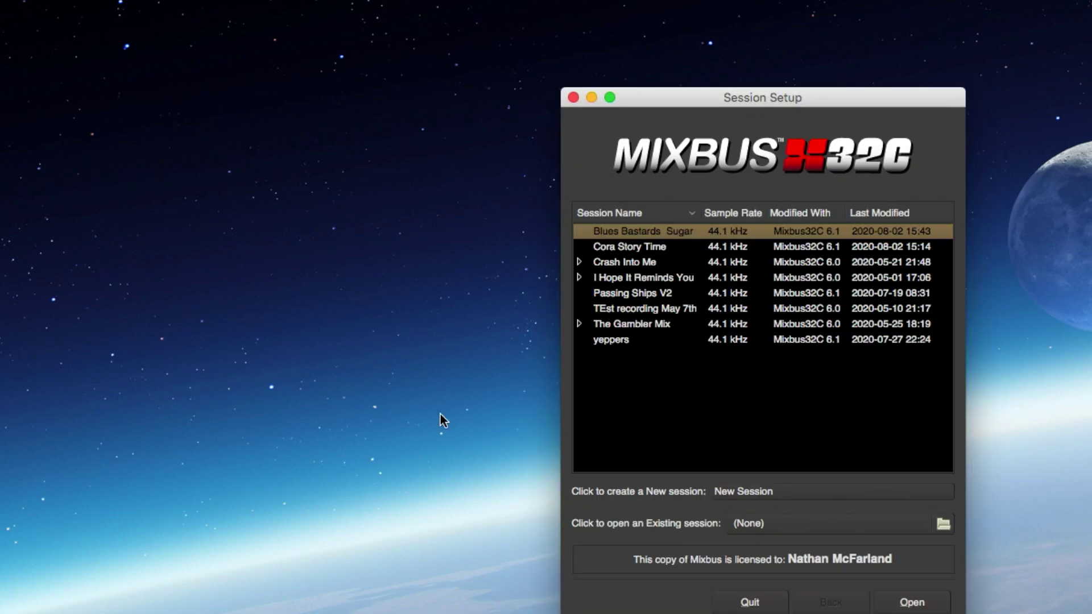
pyautogui.click(736, 493)
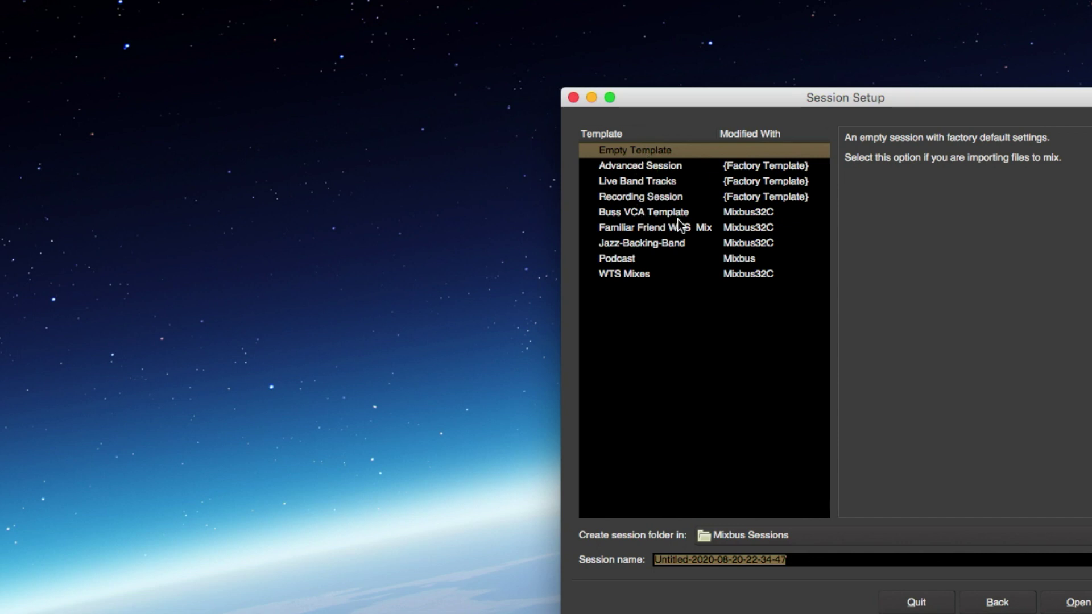
pyautogui.click(643, 215)
pyautogui.click(1063, 604)
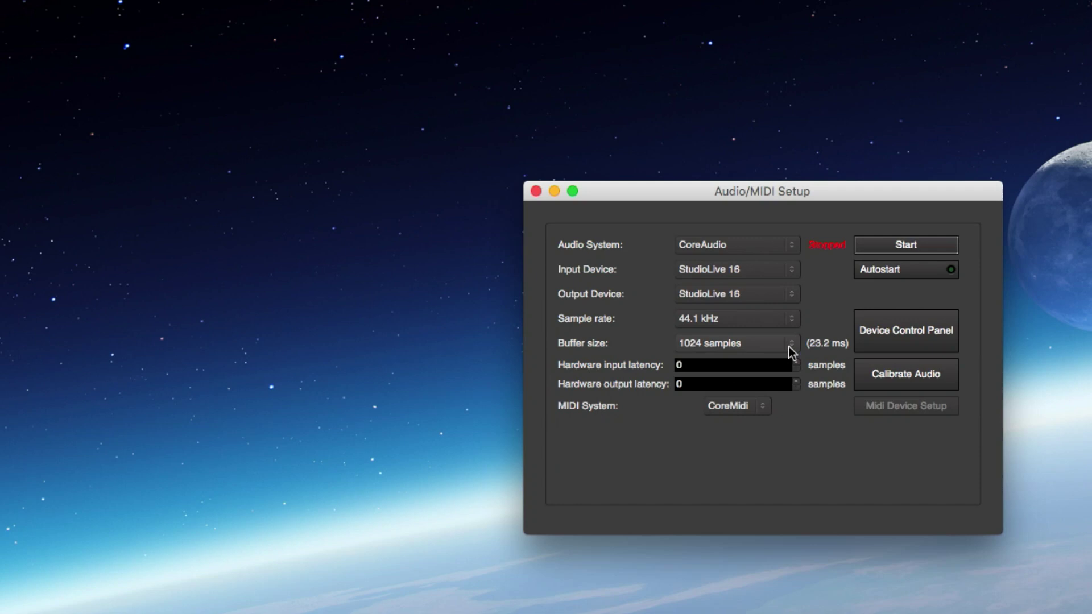
pyautogui.click(862, 245)
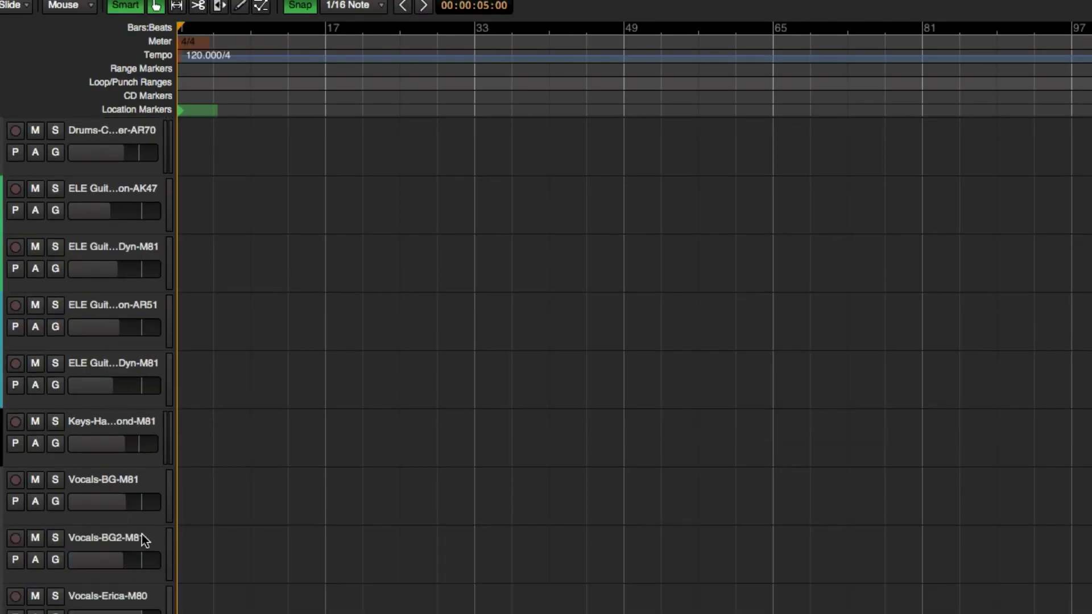
# Select every template audio track and remove them, keeping only the two VCAs and Master
pyautogui.scroll(-4, 141, 538)
pyautogui.click(146, 422)
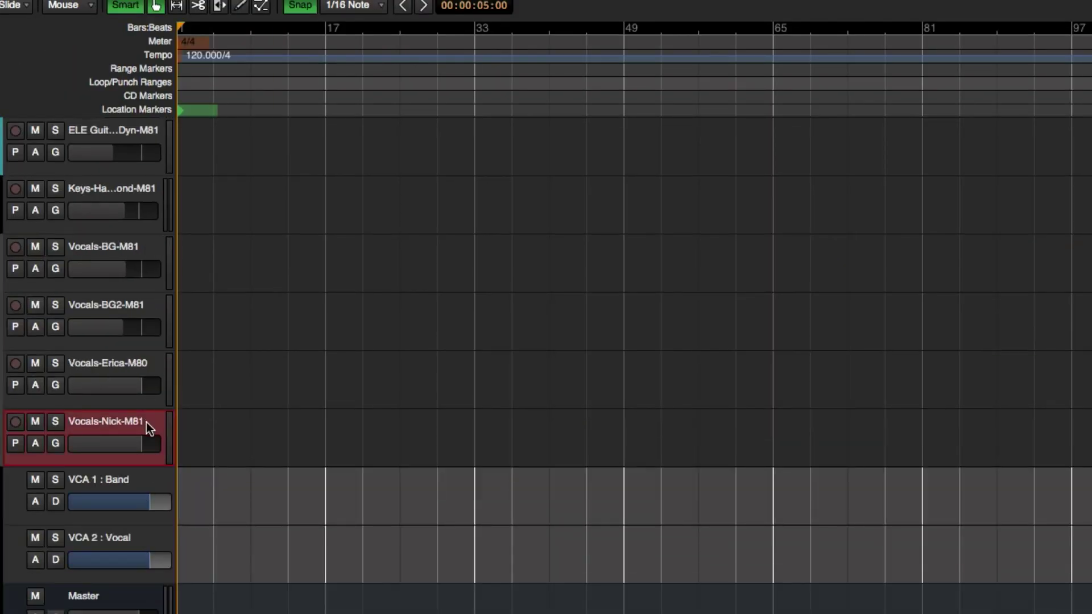
pyautogui.scroll(12, 146, 423)
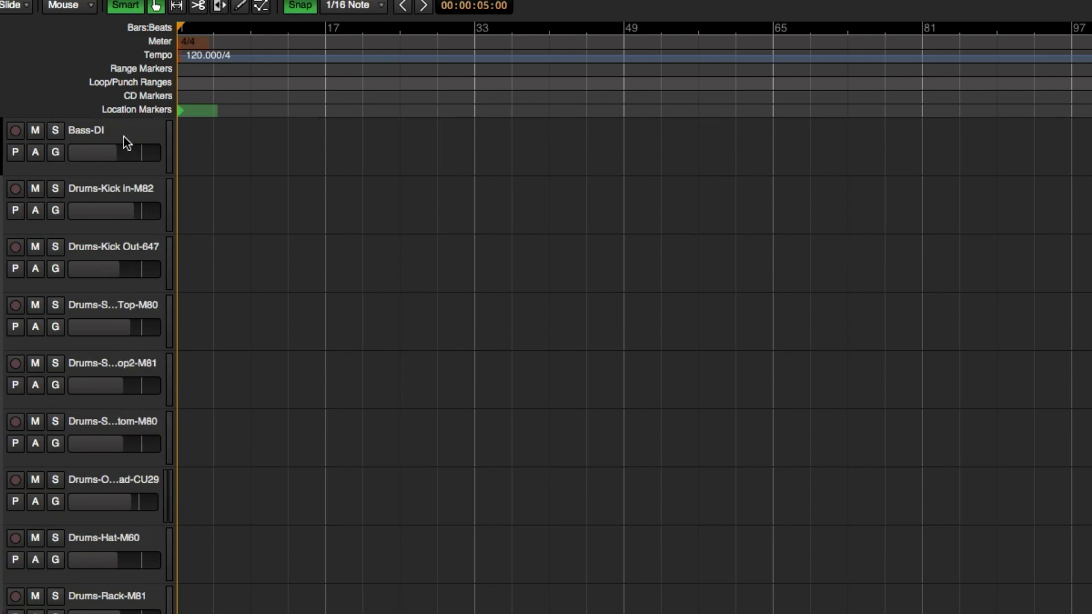
pyautogui.keyDown('shift'); pyautogui.click(124, 128); pyautogui.keyUp('shift')
pyautogui.rightClick(124, 128)
pyautogui.click(169, 370)
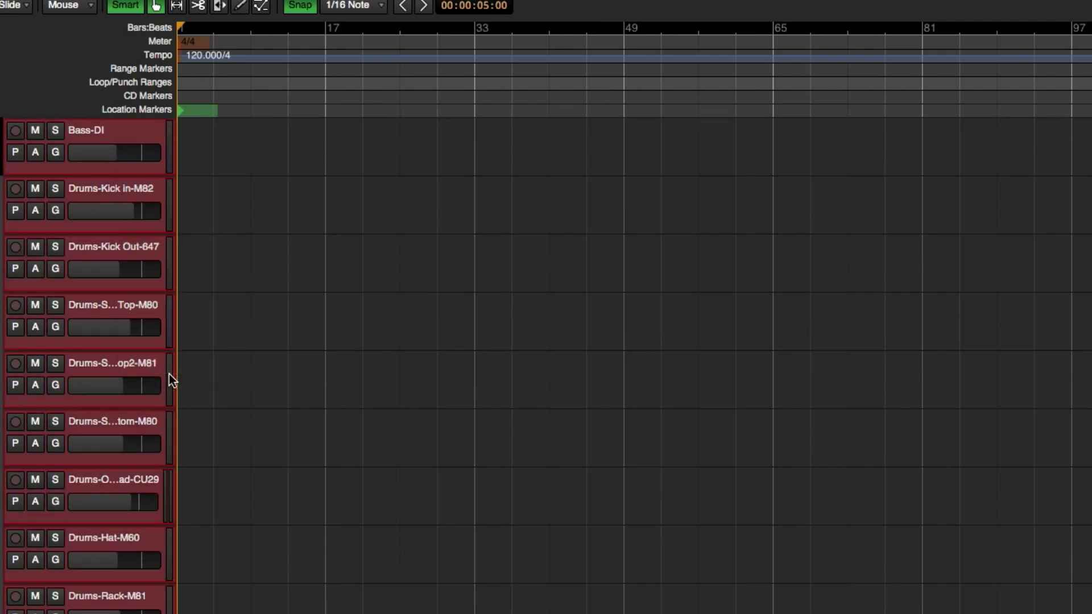
pyautogui.click(901, 394)
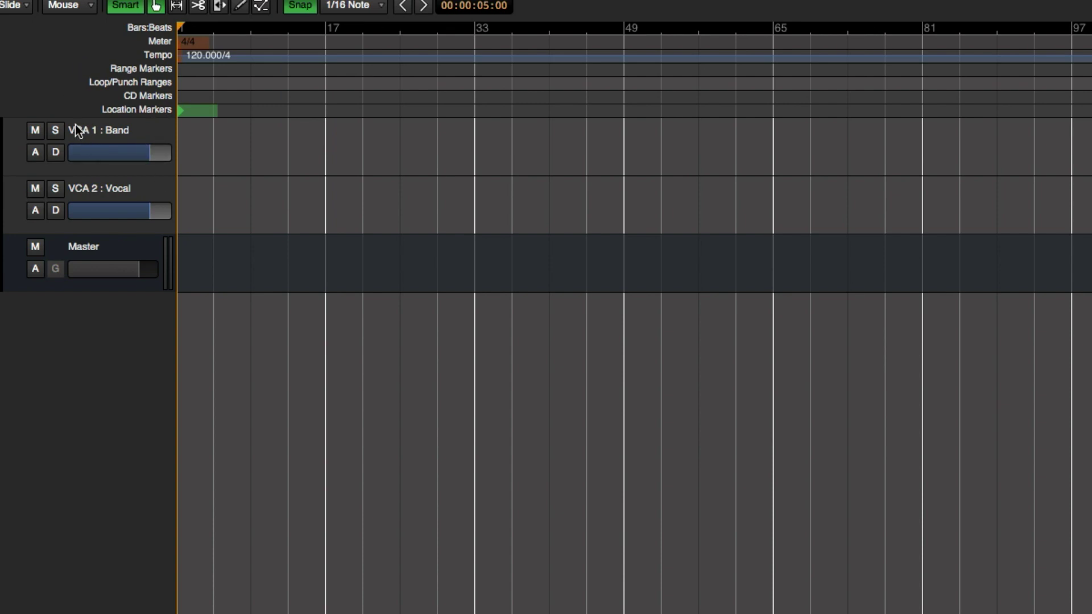
# Import the seven WAVs, GTR 1–3 L/R and Reverb, from the Always In My Heart Consolidate folder
pyautogui.click(402, 10)
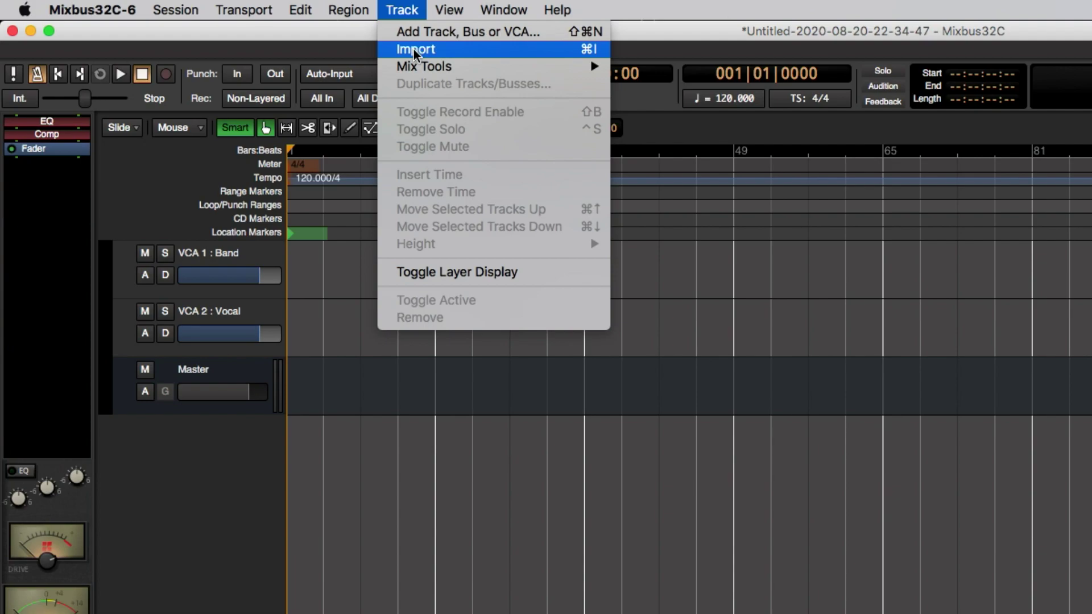
pyautogui.click(414, 53)
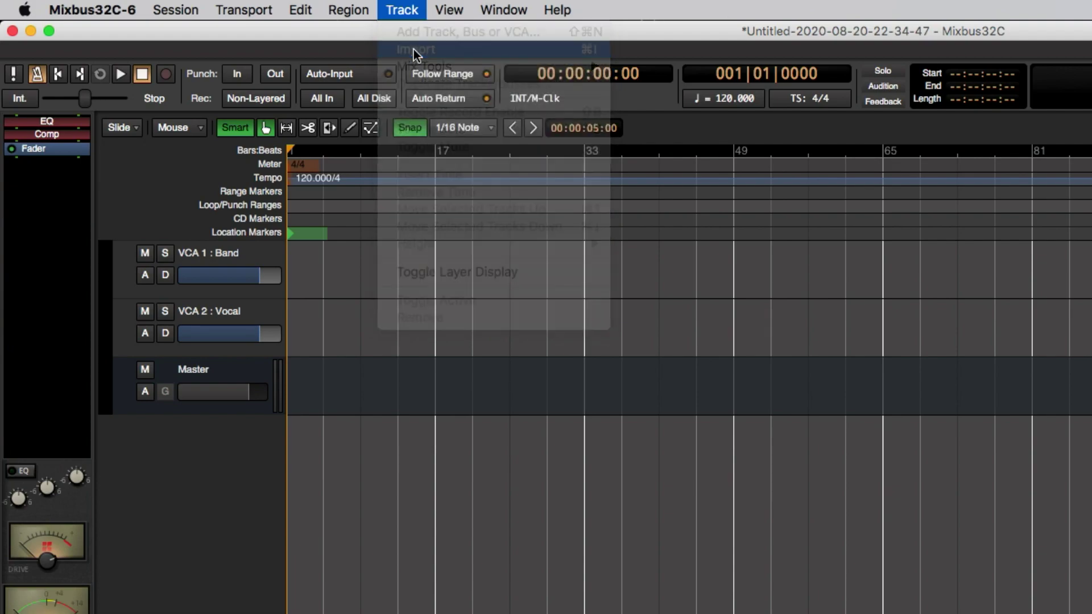
pyautogui.click(200, 295)
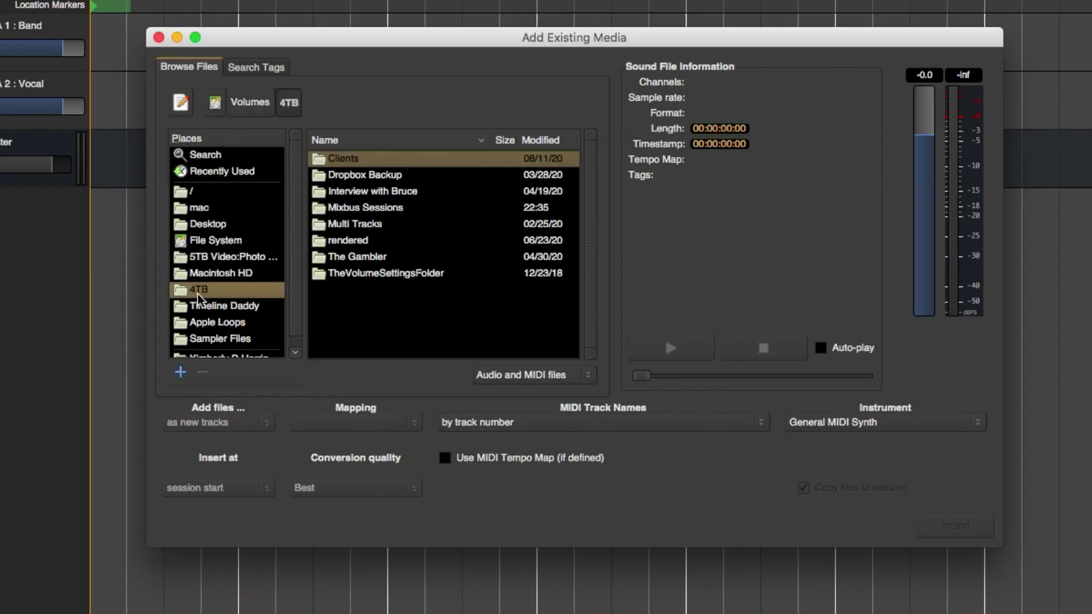
pyautogui.doubleClick(348, 162)
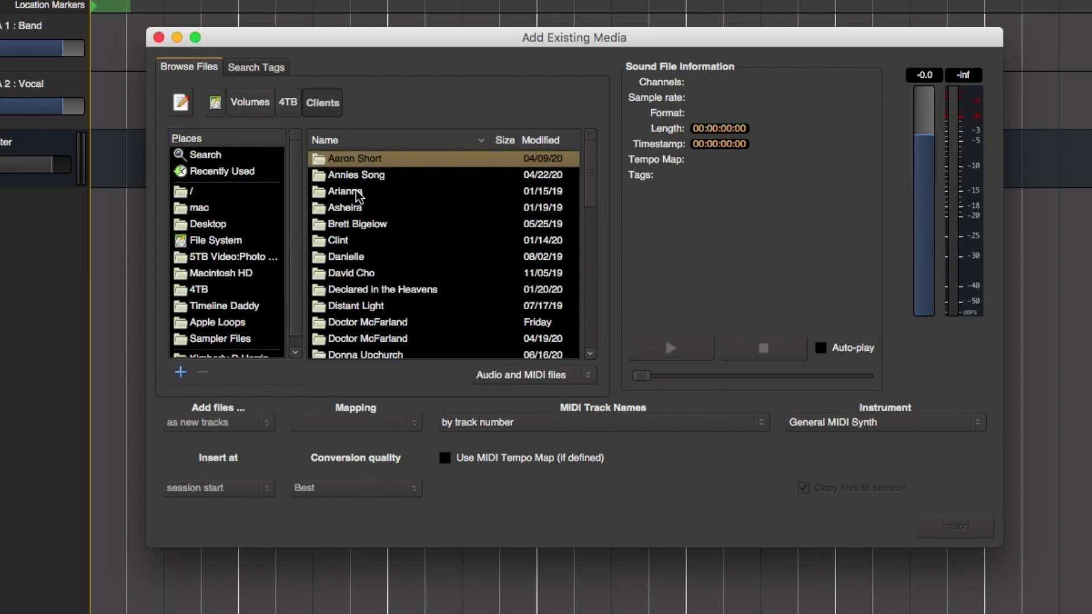
pyautogui.scroll(-5, 359, 194)
pyautogui.doubleClick(351, 267)
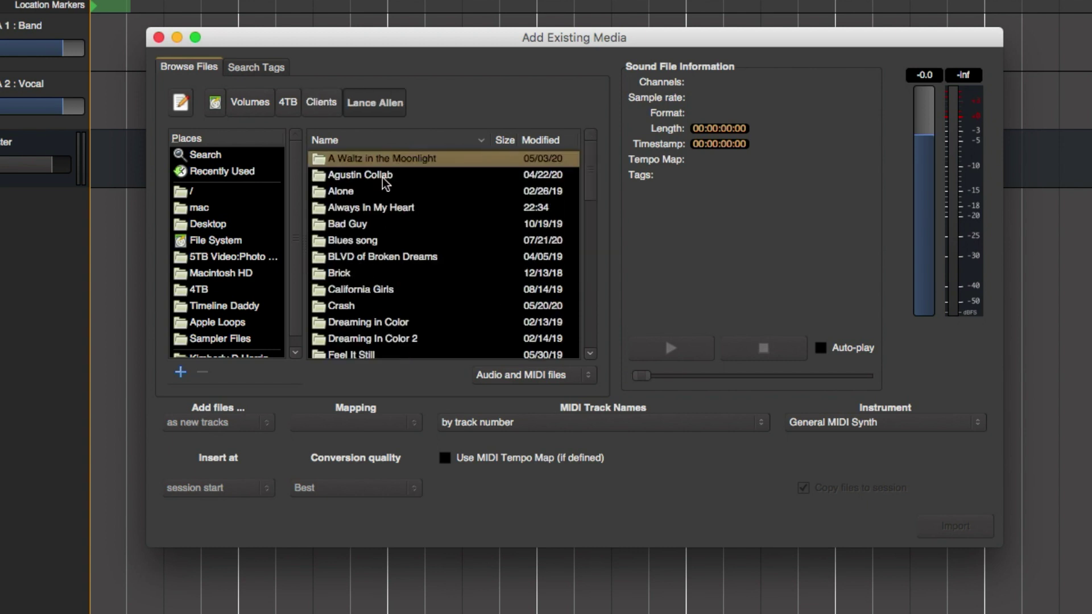
pyautogui.click(381, 208)
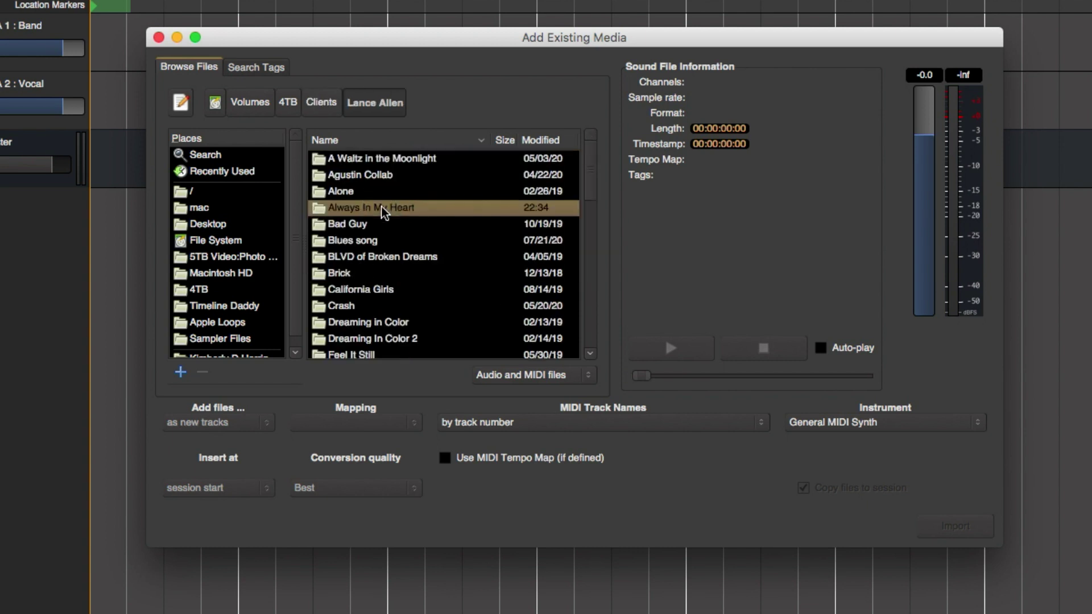
pyautogui.doubleClick(381, 207)
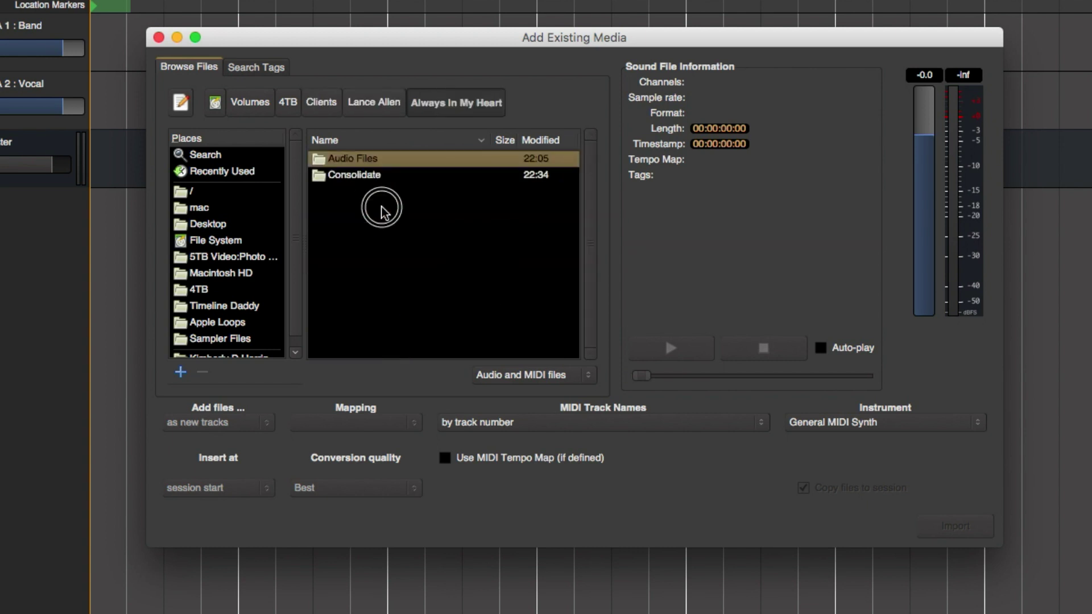
pyautogui.doubleClick(367, 176)
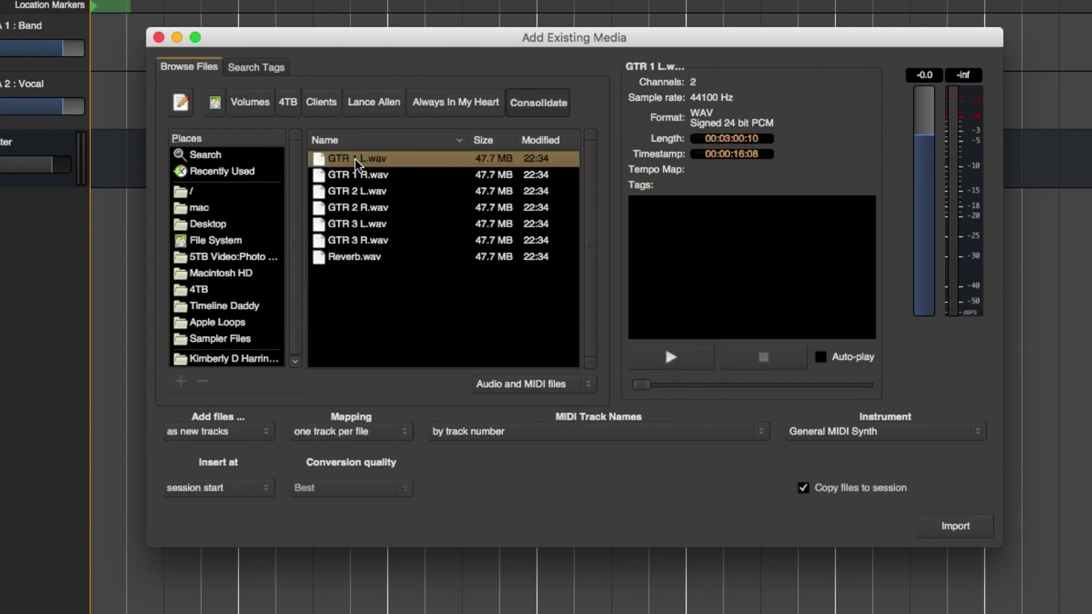
pyautogui.keyDown('shift'); pyautogui.click(369, 260); pyautogui.keyUp('shift')
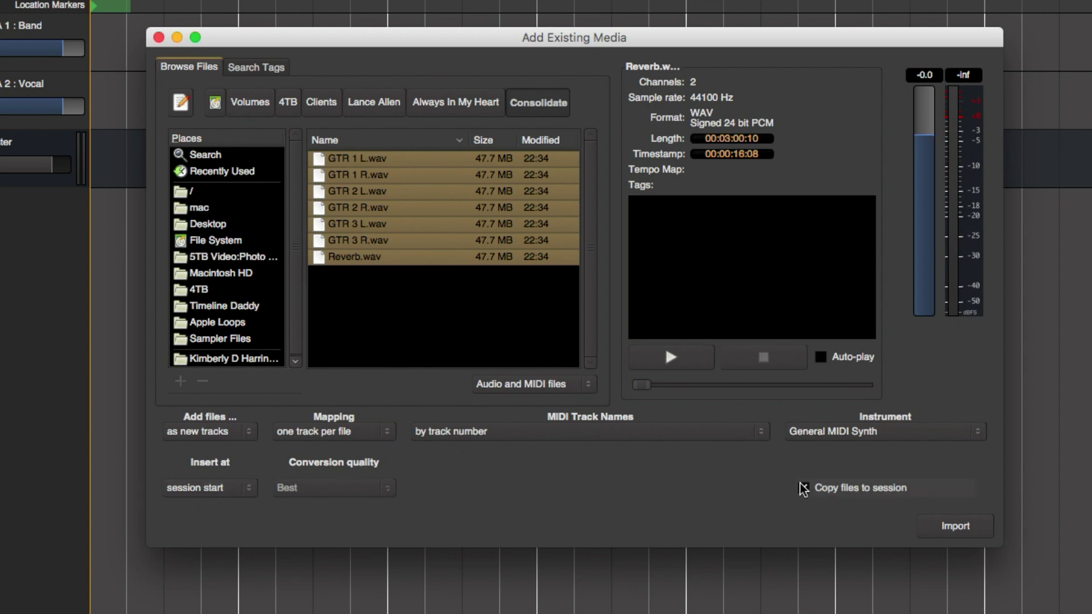
pyautogui.click(967, 526)
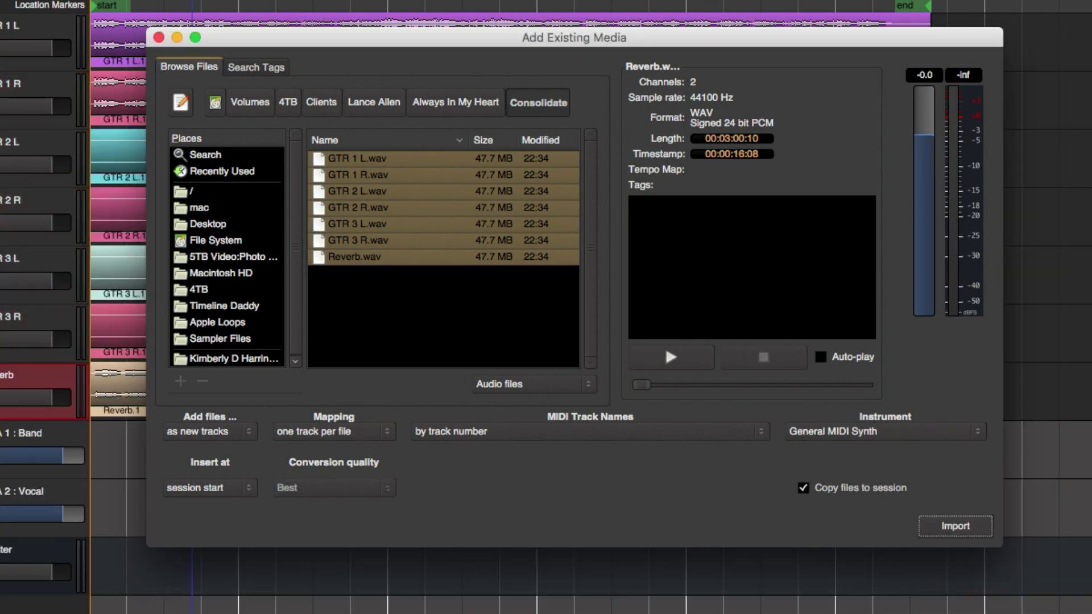
# Slide all seven imported regions and the start marker to bar 17
pyautogui.click(159, 37)
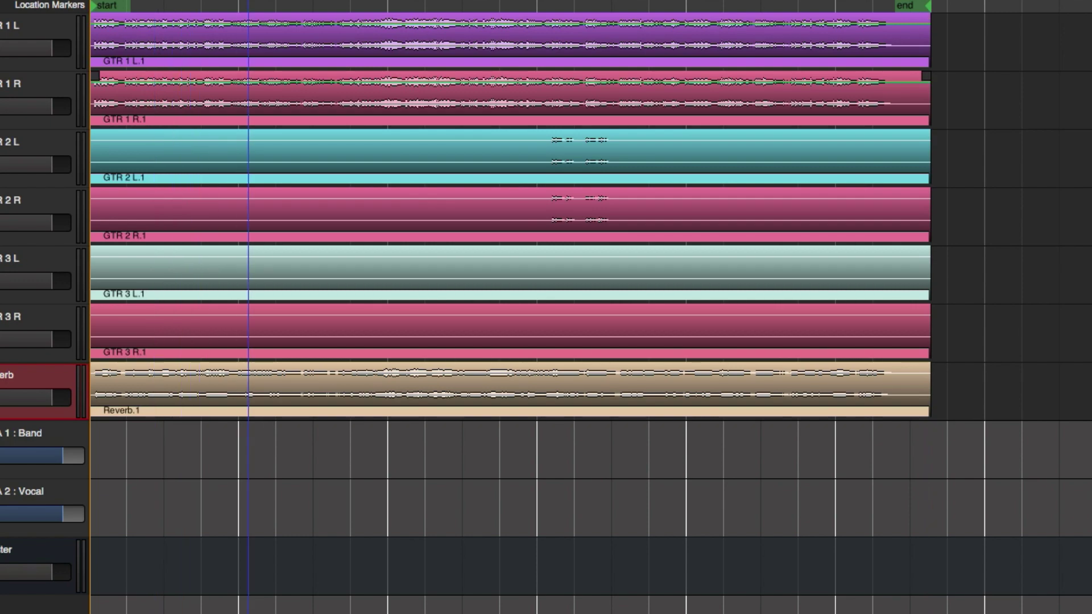
pyautogui.click(204, 50)
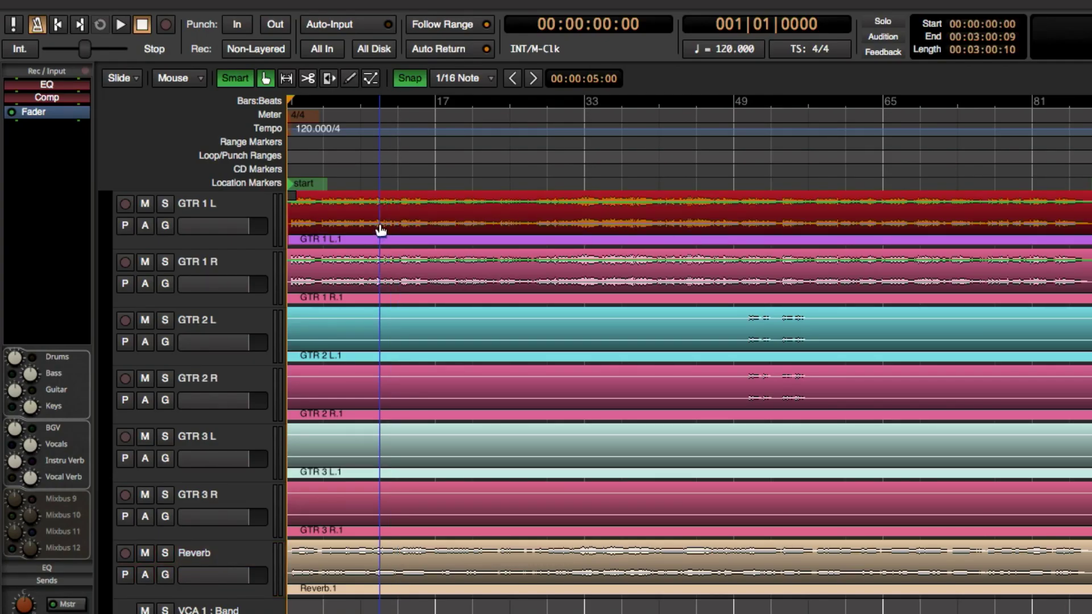
pyautogui.press('super+a')
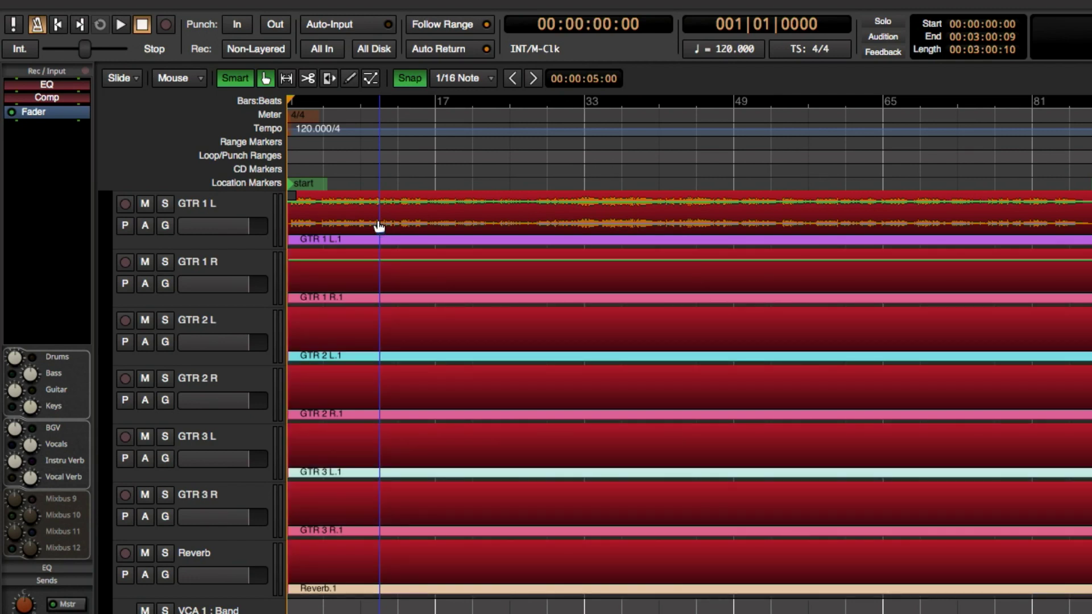
pyautogui.moveTo(378, 225); pyautogui.dragTo(519, 219)
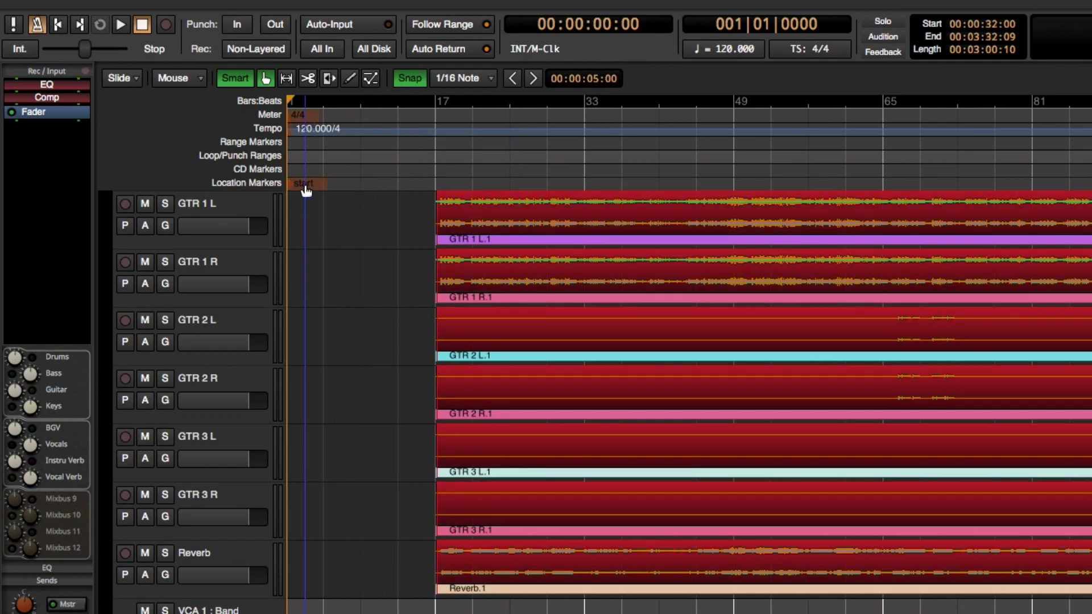
pyautogui.moveTo(297, 183); pyautogui.dragTo(448, 188)
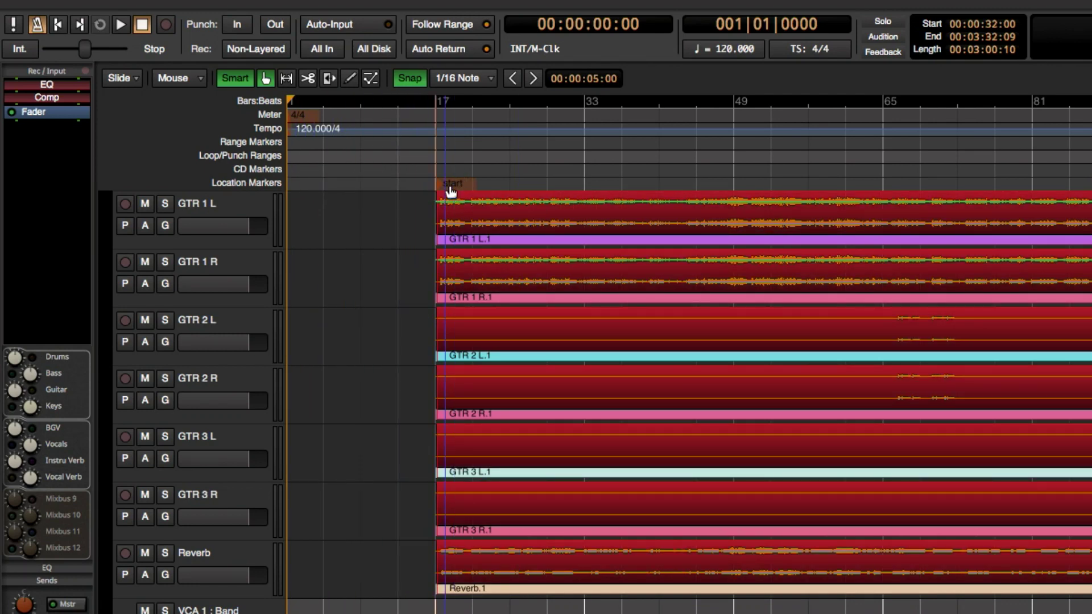
pyautogui.click(207, 218)
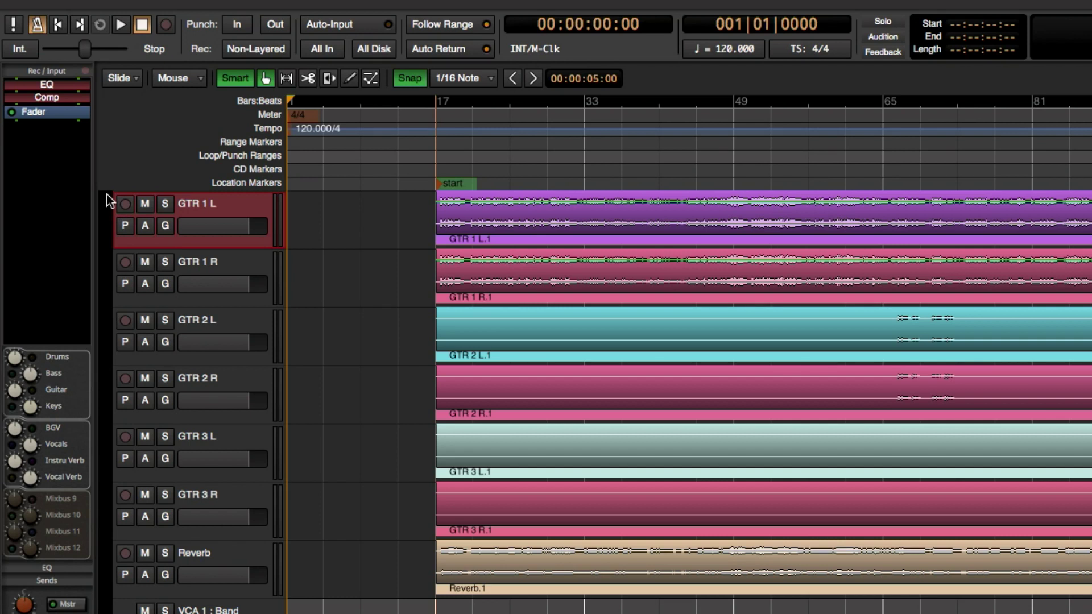
# Group the GTR 1 L/R tracks as a green GTR 1 group
pyautogui.moveTo(108, 196); pyautogui.dragTo(80, 312)
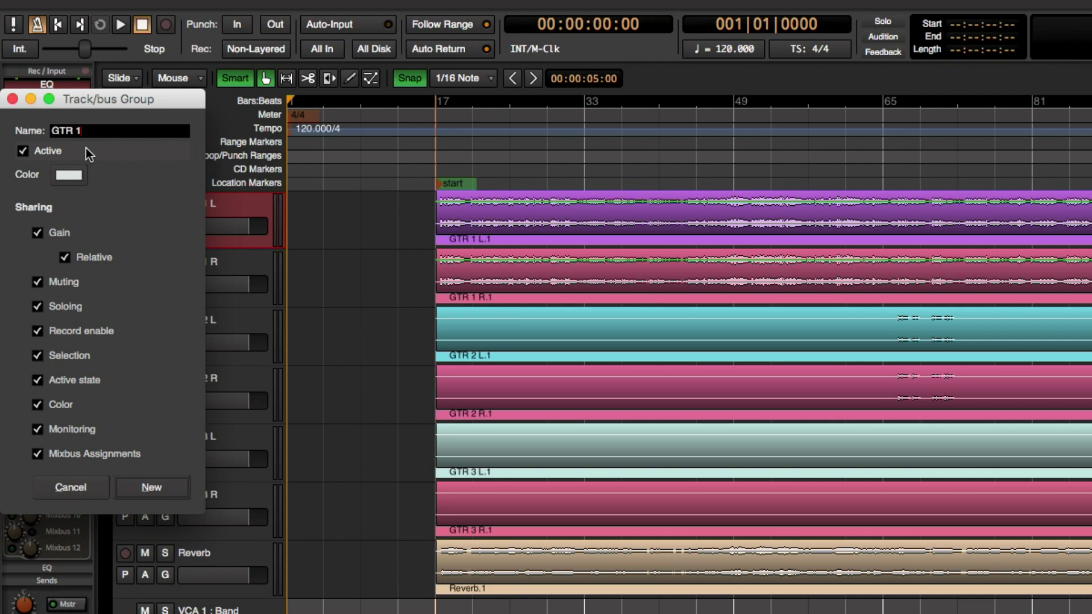
pyautogui.click(80, 177)
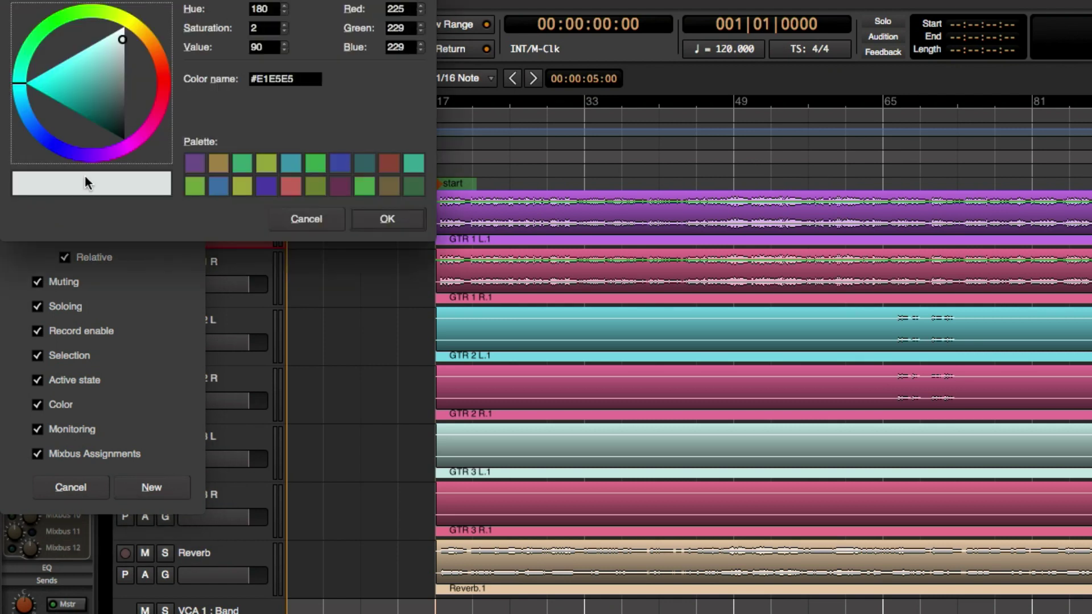
pyautogui.moveTo(80, 12); pyautogui.dragTo(50, 23)
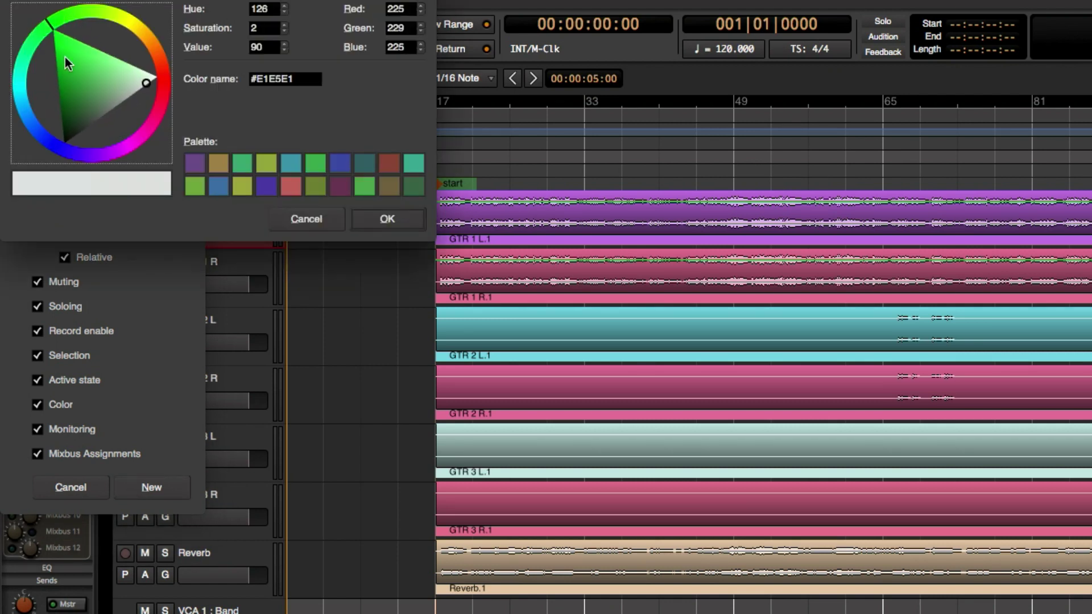
pyautogui.click(70, 79)
pyautogui.click(388, 219)
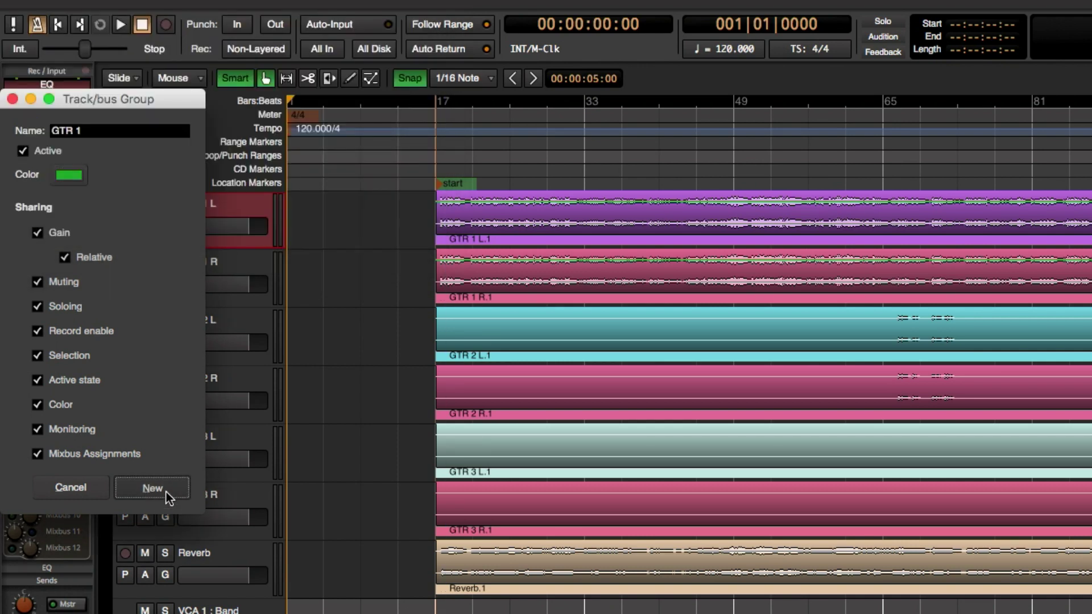
pyautogui.click(166, 490)
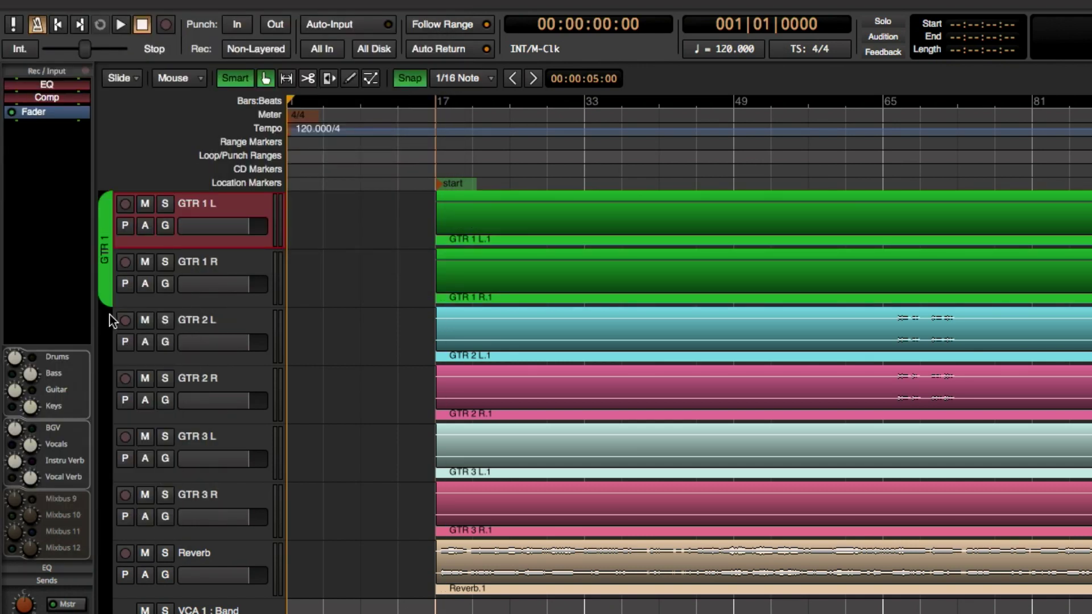
# Group the GTR 2 L/R tracks as a purple GTR 2 group
pyautogui.moveTo(110, 315); pyautogui.dragTo(96, 428)
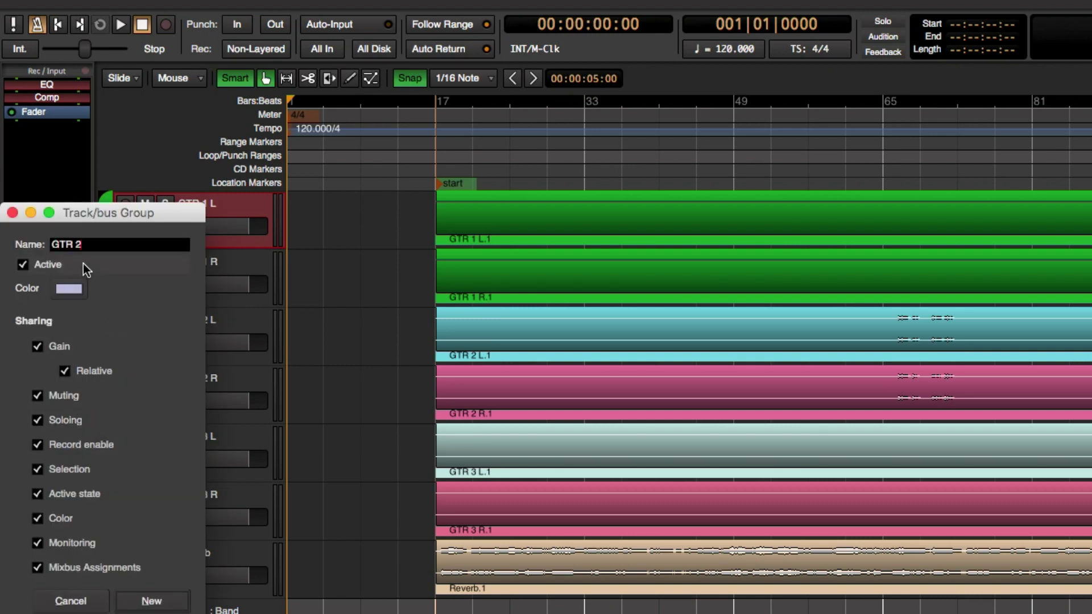
pyautogui.click(70, 289)
pyautogui.moveTo(78, 118); pyautogui.dragTo(106, 91)
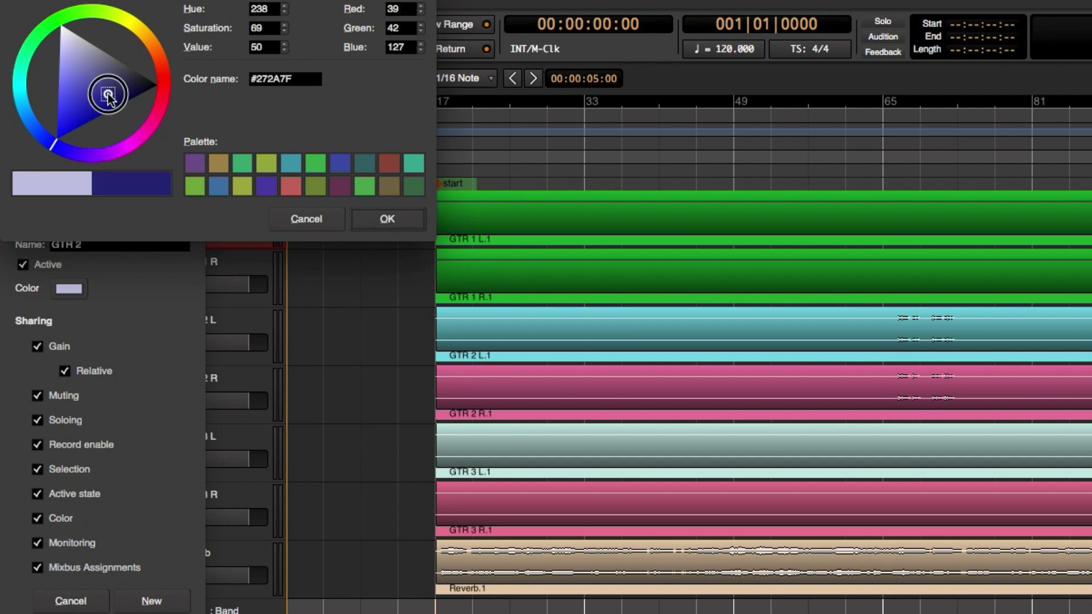
pyautogui.moveTo(110, 149); pyautogui.dragTo(146, 165)
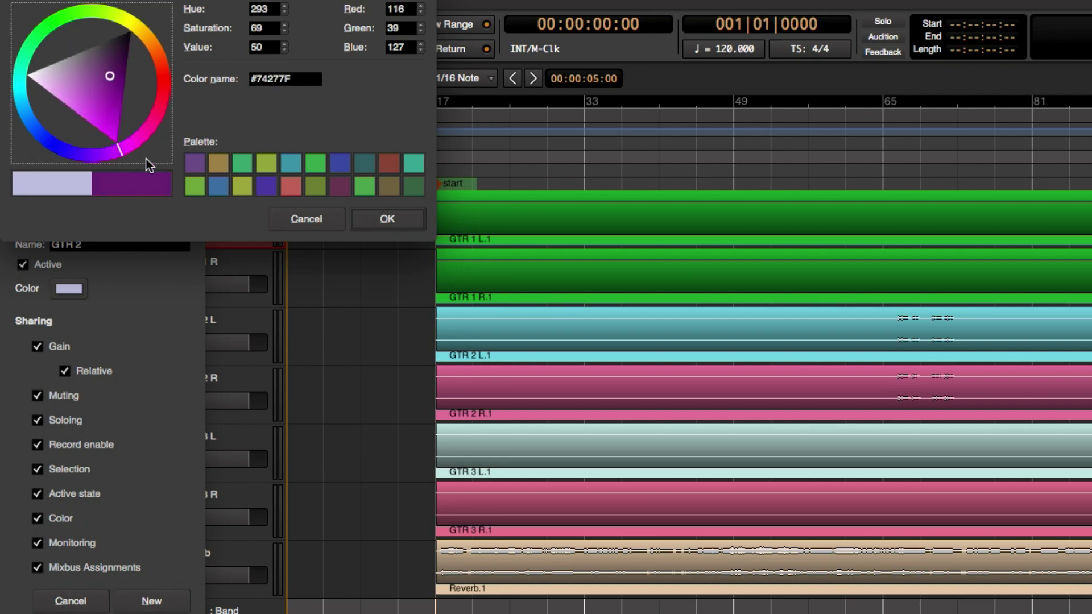
pyautogui.click(373, 218)
pyautogui.press('Return')
# Create a red group named 'GTR 3' for the GTR 3 L/R tracks
pyautogui.click(94, 539)
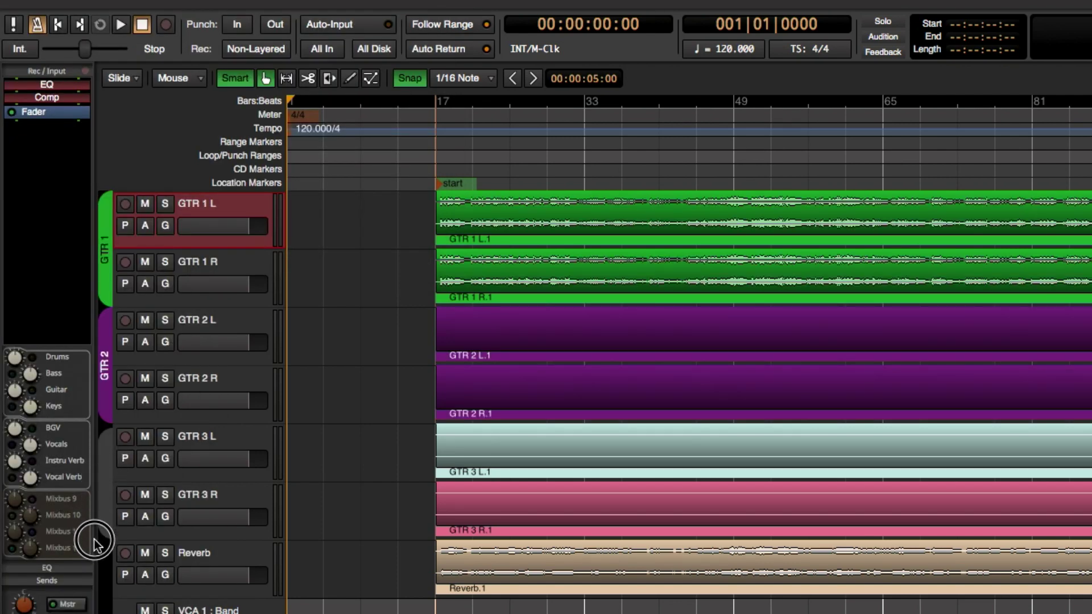
pyautogui.write('G')
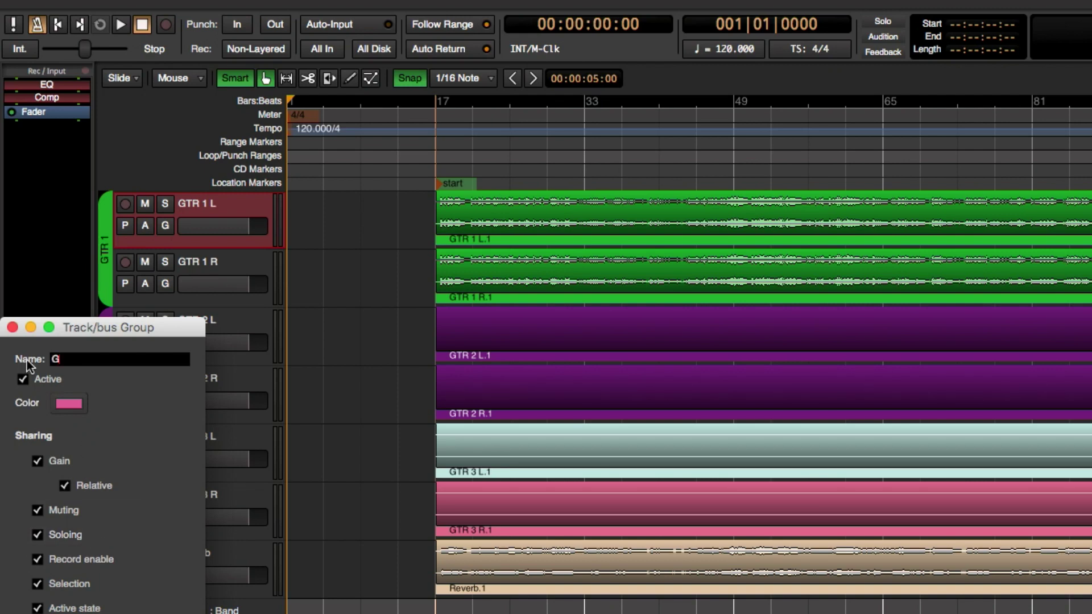
pyautogui.write('TR 3')
pyautogui.click(69, 403)
pyautogui.click(152, 70)
pyautogui.click(383, 217)
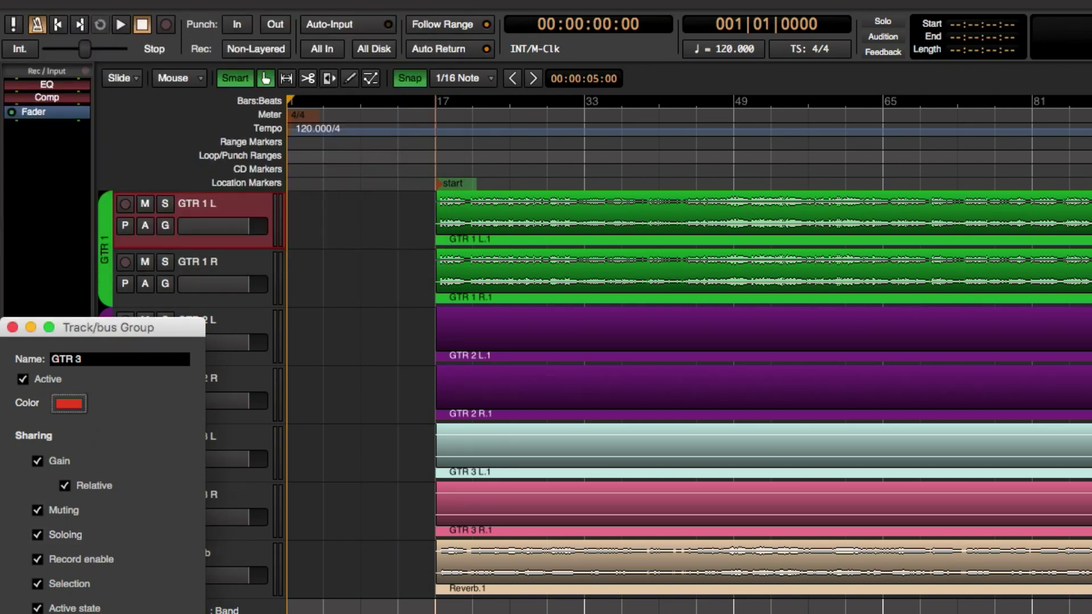
pyautogui.press('Return')
pyautogui.click(892, 165)
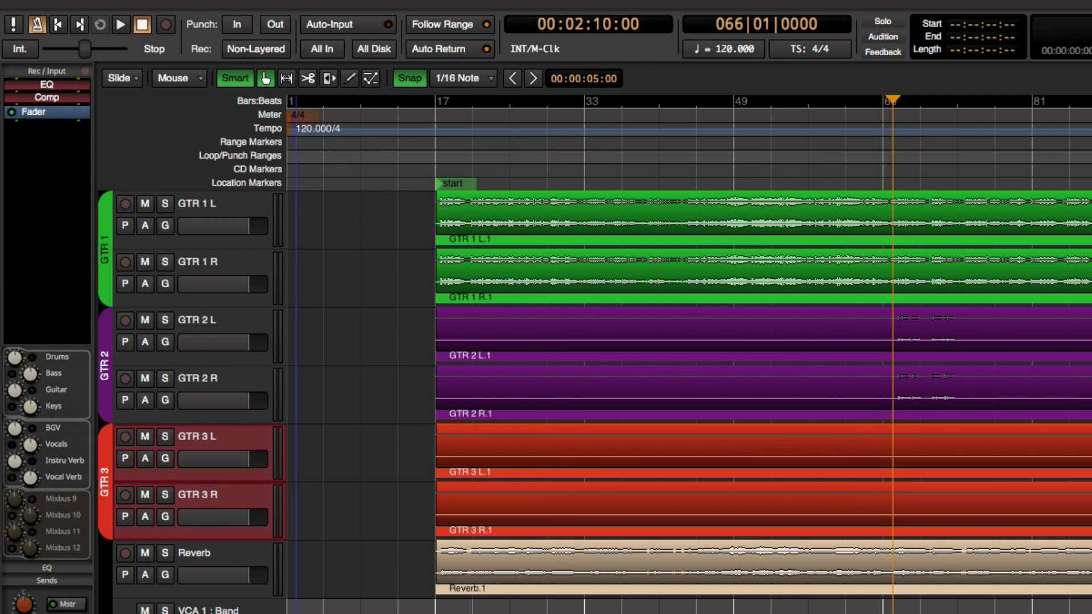
# Play from bar 65, pull the grouped GTR 2 L/R level down together, then stop
pyautogui.click(222, 323)
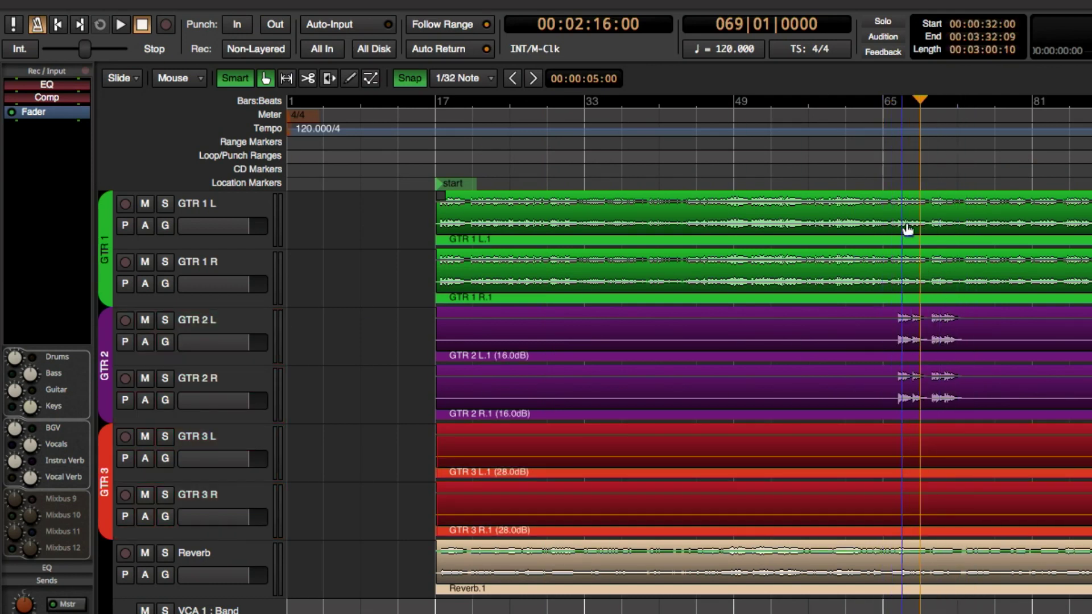
pyautogui.click(887, 166)
pyautogui.press('space')
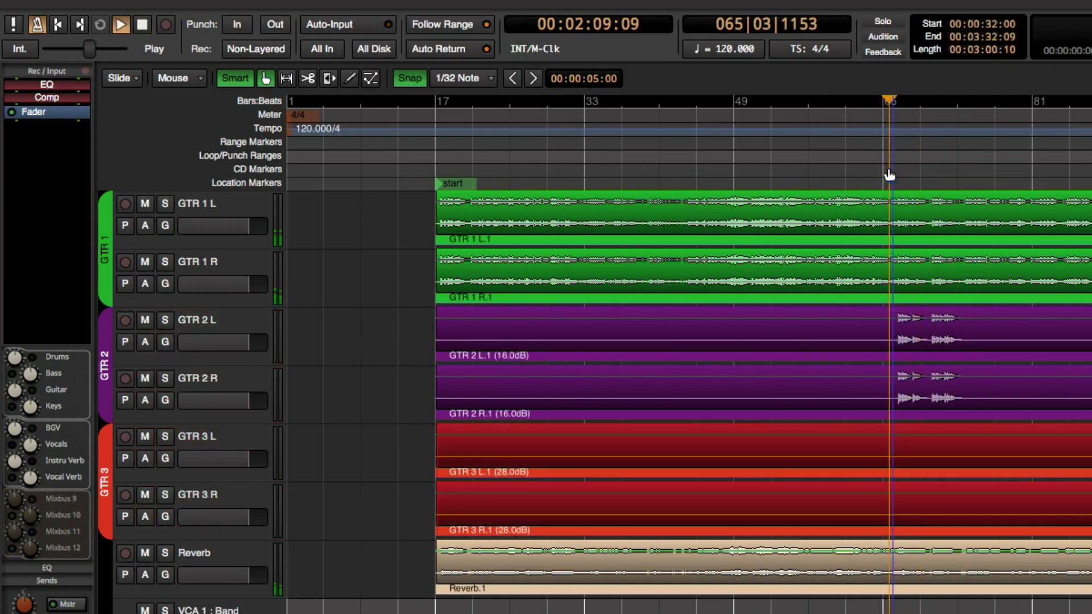
pyautogui.press('=')
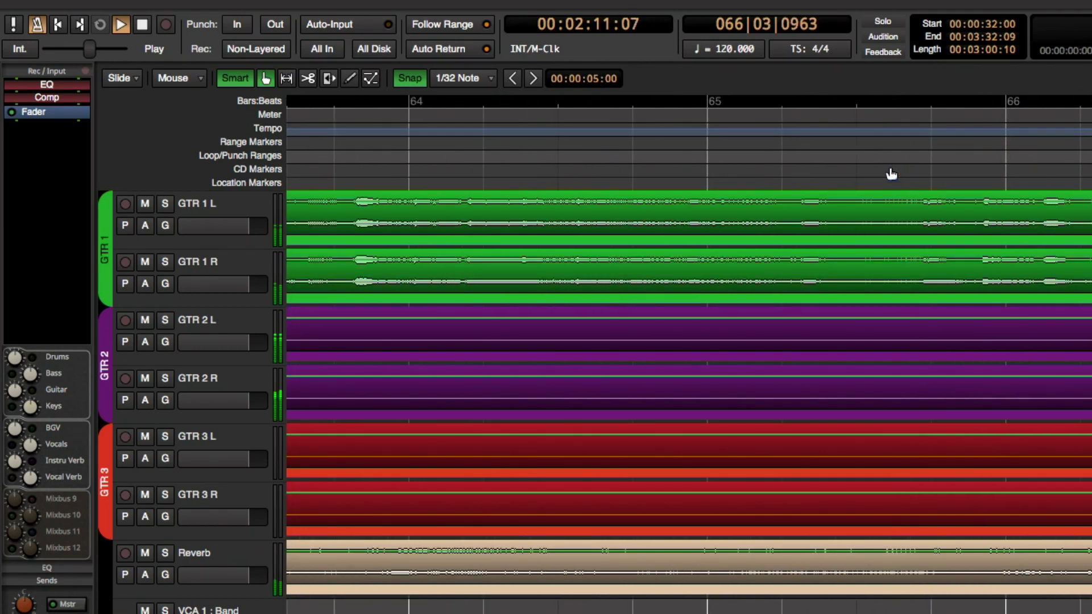
pyautogui.press('-')
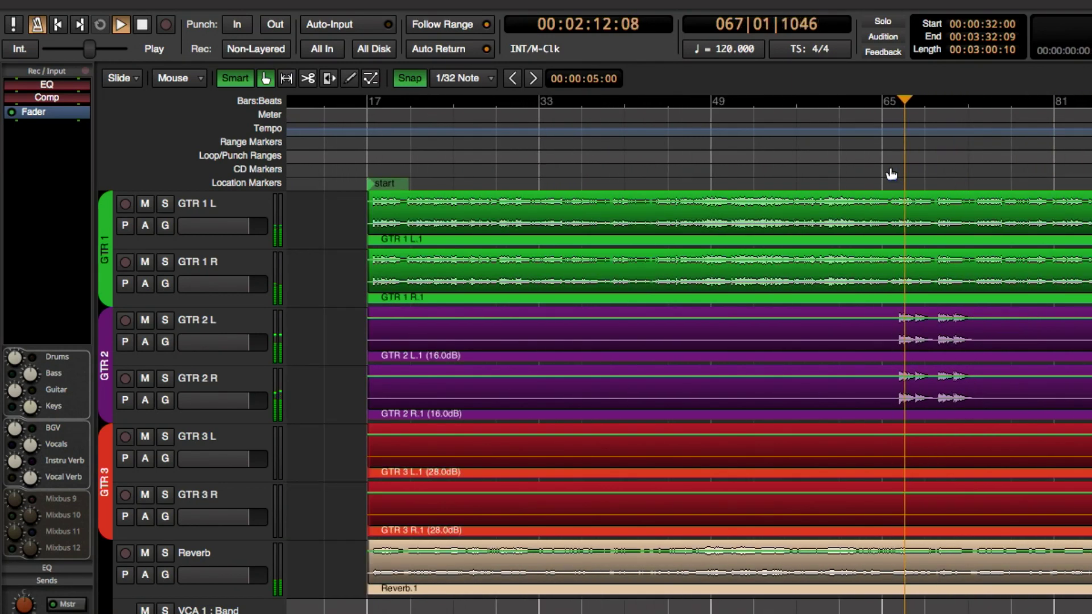
pyautogui.click(238, 346)
pyautogui.moveTo(238, 346); pyautogui.dragTo(215, 348)
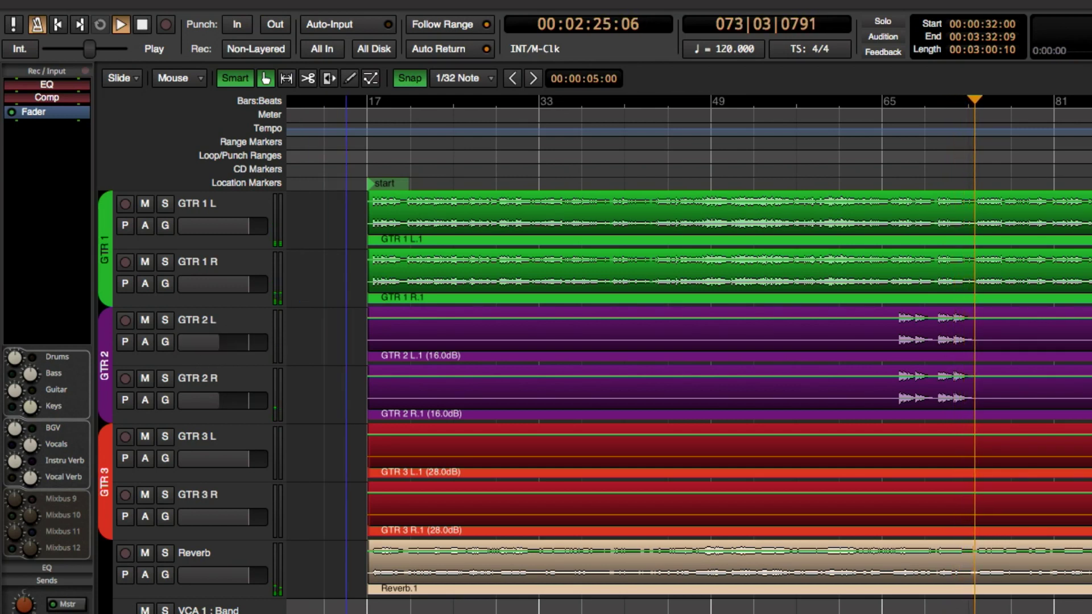
pyautogui.press('space')
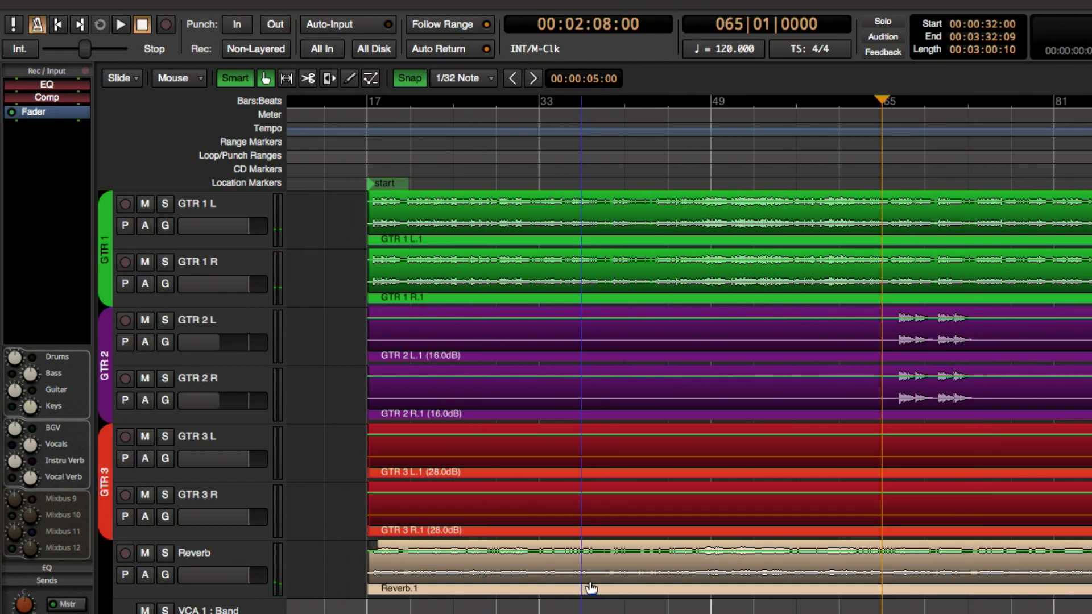
pyautogui.click(166, 552)
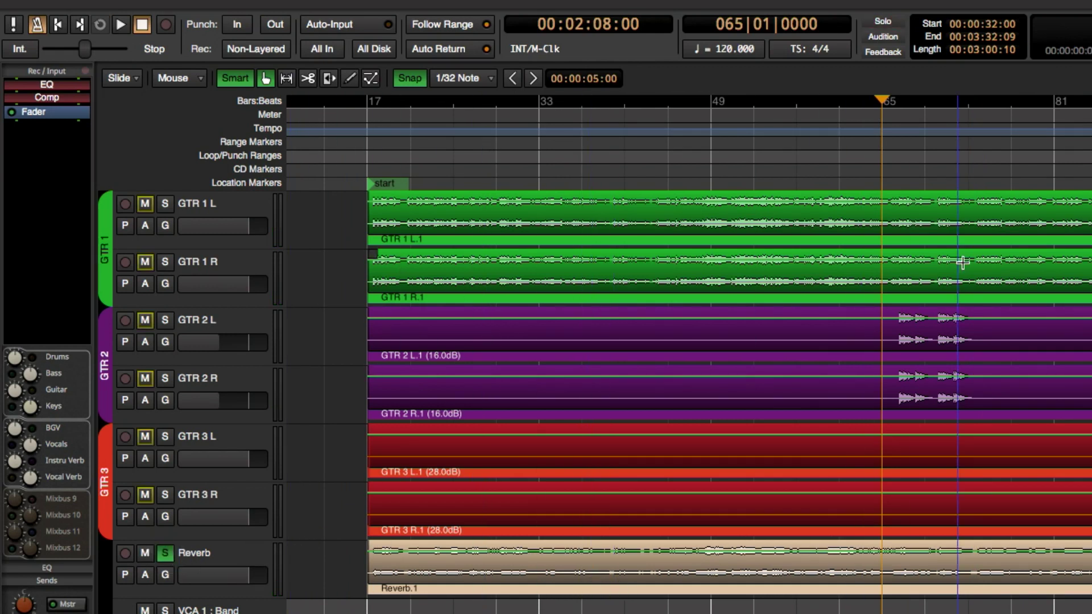
pyautogui.click(903, 175)
pyautogui.press('space')
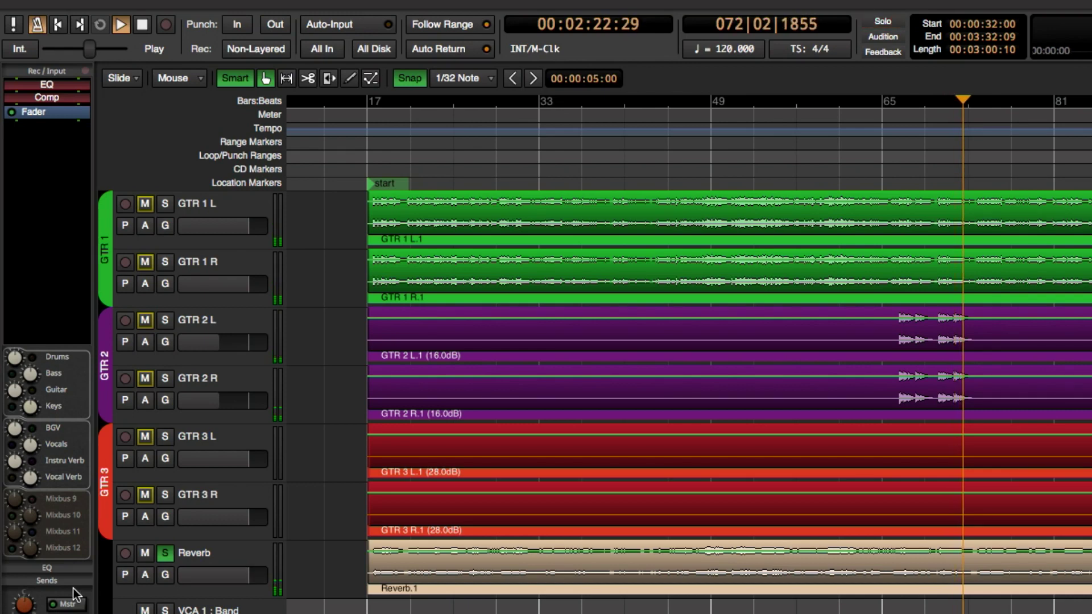
pyautogui.click(164, 554)
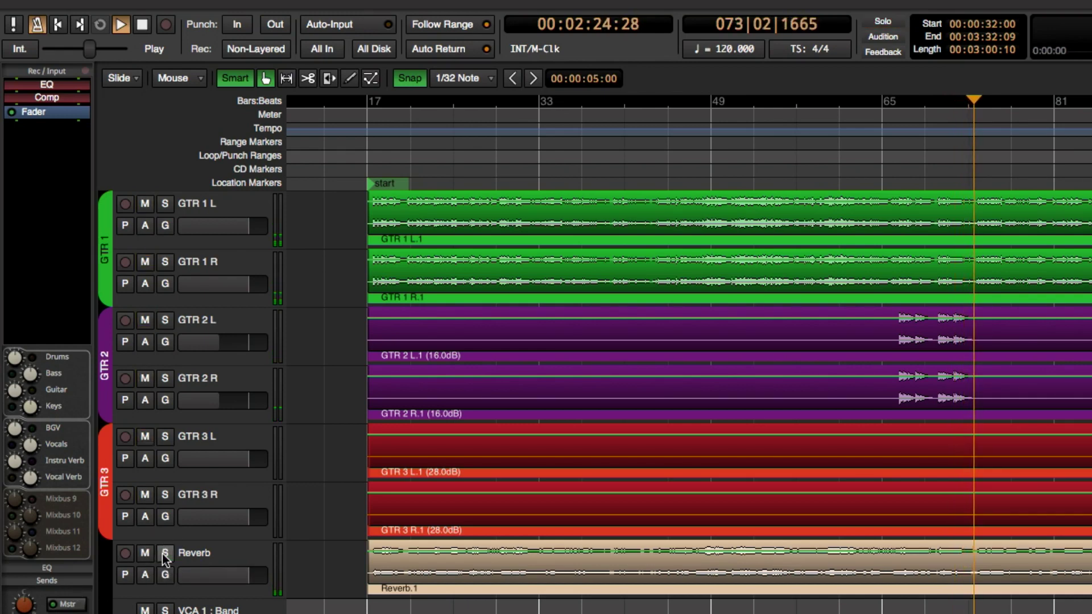
pyautogui.click(164, 554)
pyautogui.press('space')
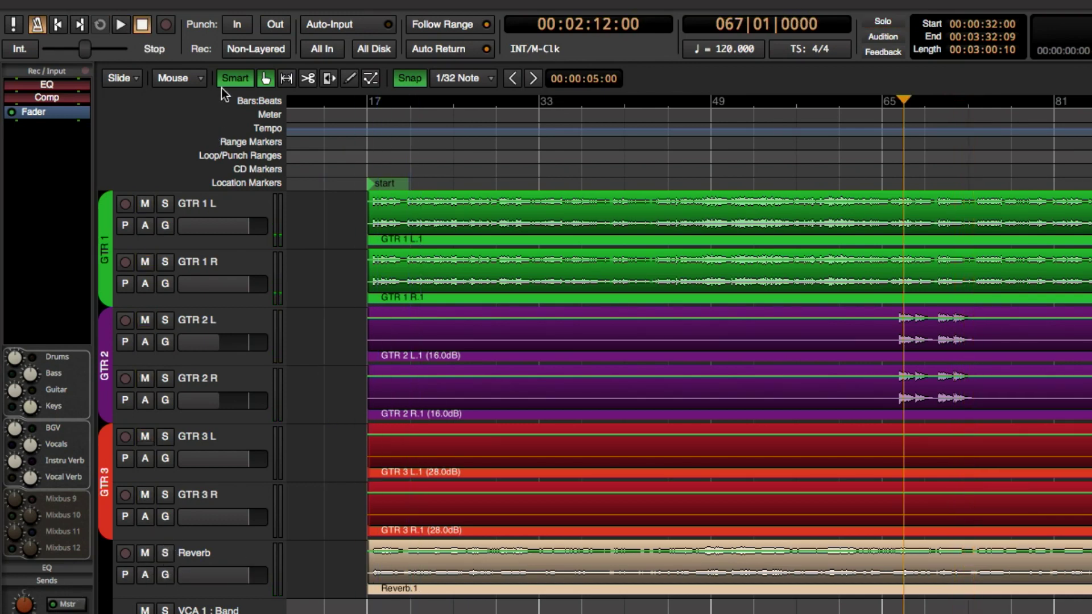
# Save the Mixbus32C session from the Session menu to bring up the empty Name Session prompt
pyautogui.click(165, 1)
pyautogui.click(186, 62)
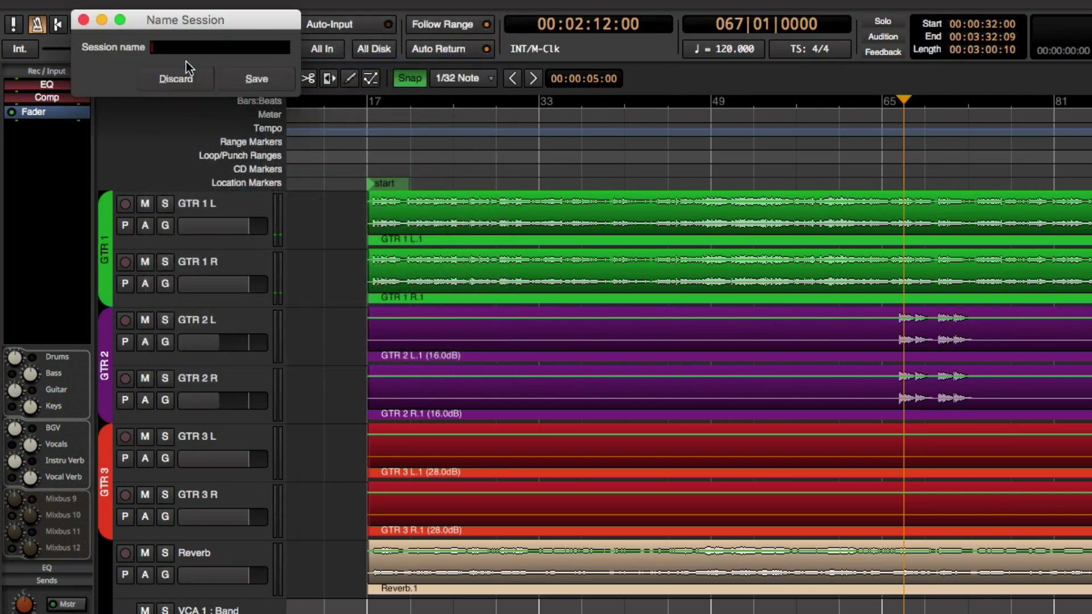